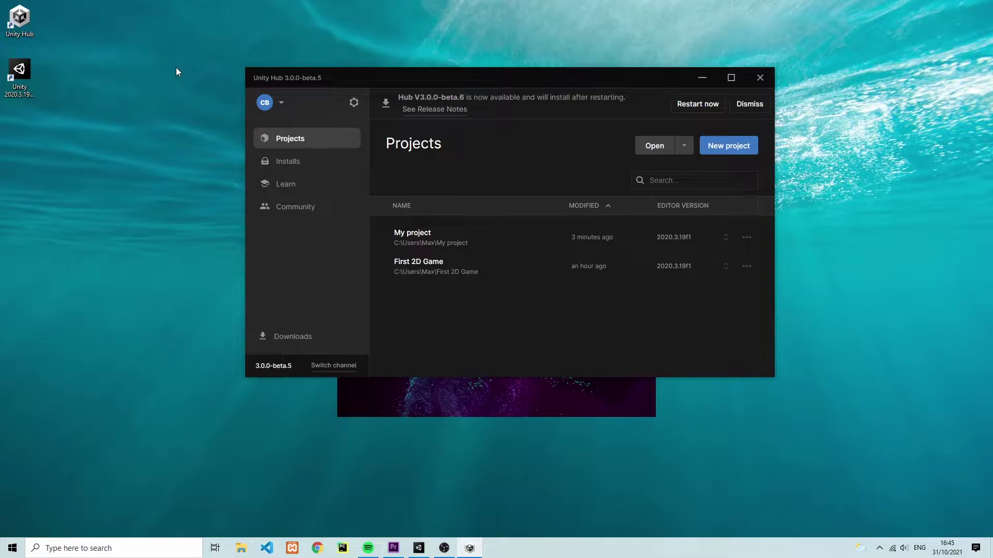
- Create a new project from the 2D Core template, named UnityTutorial, in the default location
left_click(724, 146)
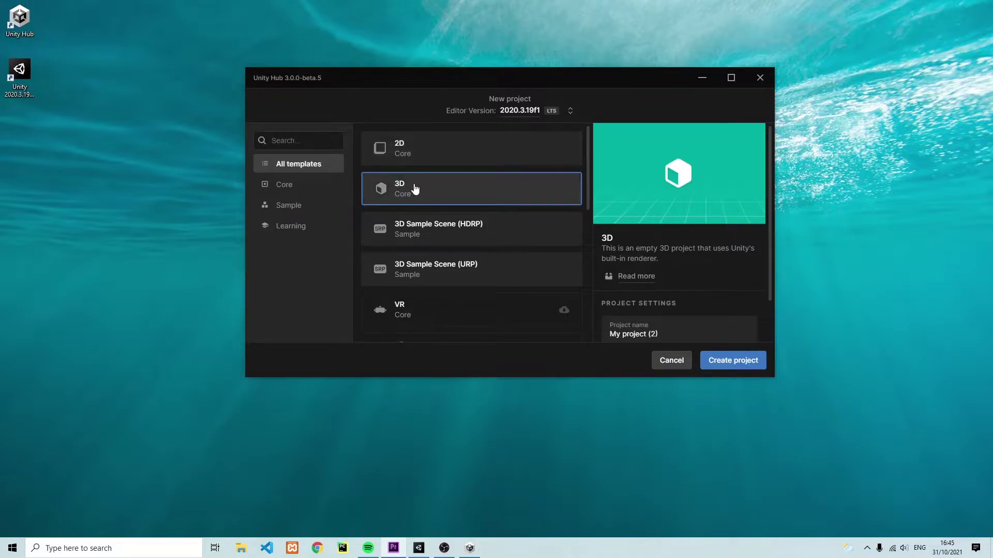
left_click(433, 160)
scroll(666, 181, "down", 1)
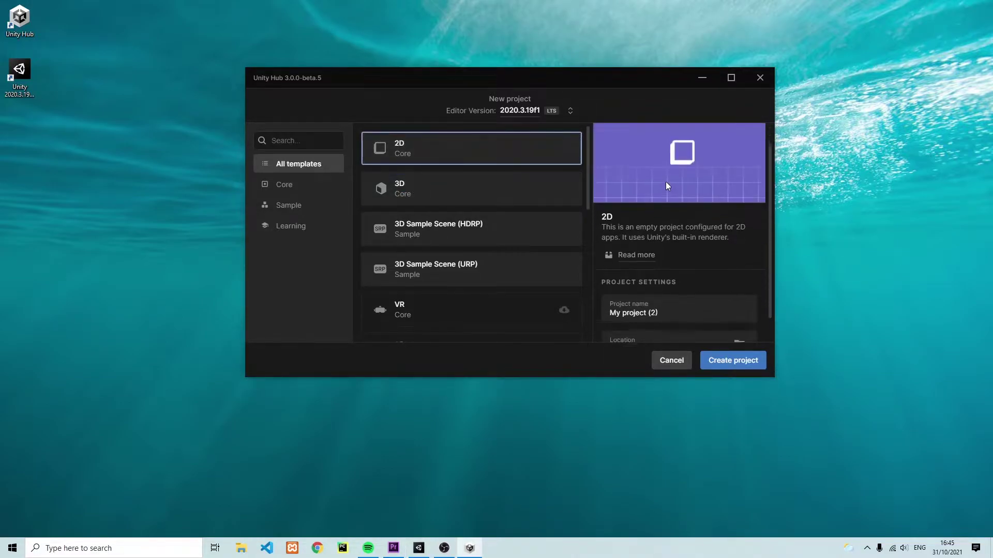
left_click(669, 288)
left_click_drag(668, 289, 607, 289)
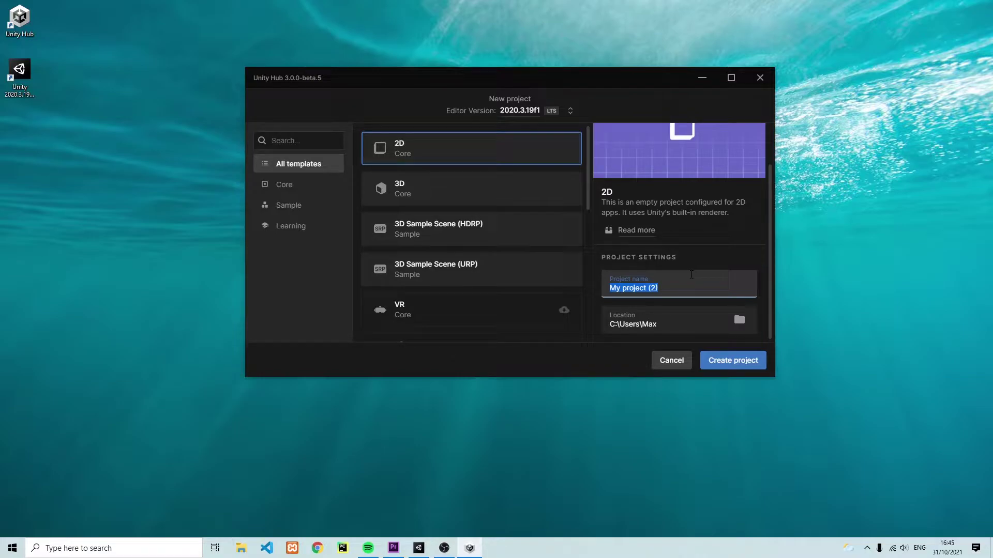
type("UnityTutorial")
left_click(731, 362)
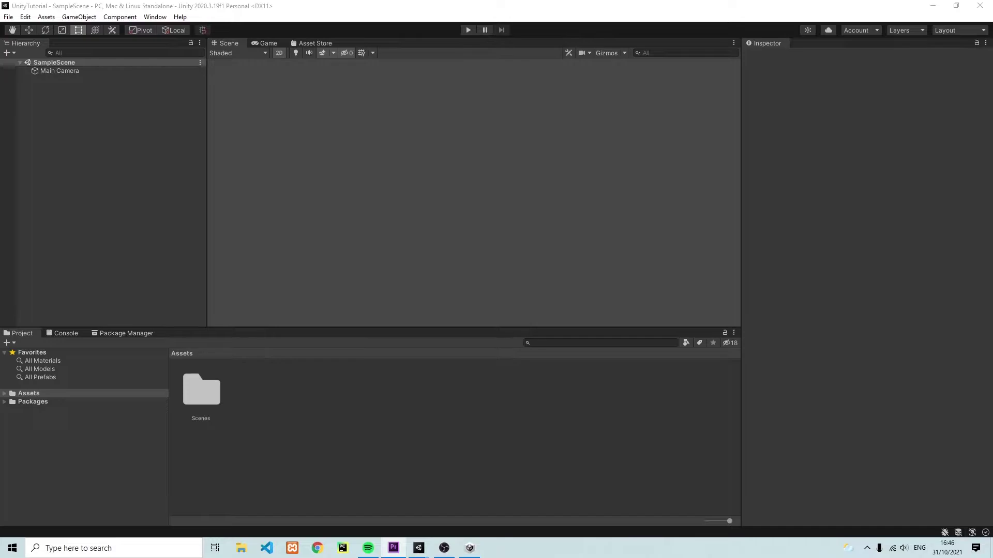
- Open the Unity Asset Store and go to its online version in the web browser
left_click(156, 17)
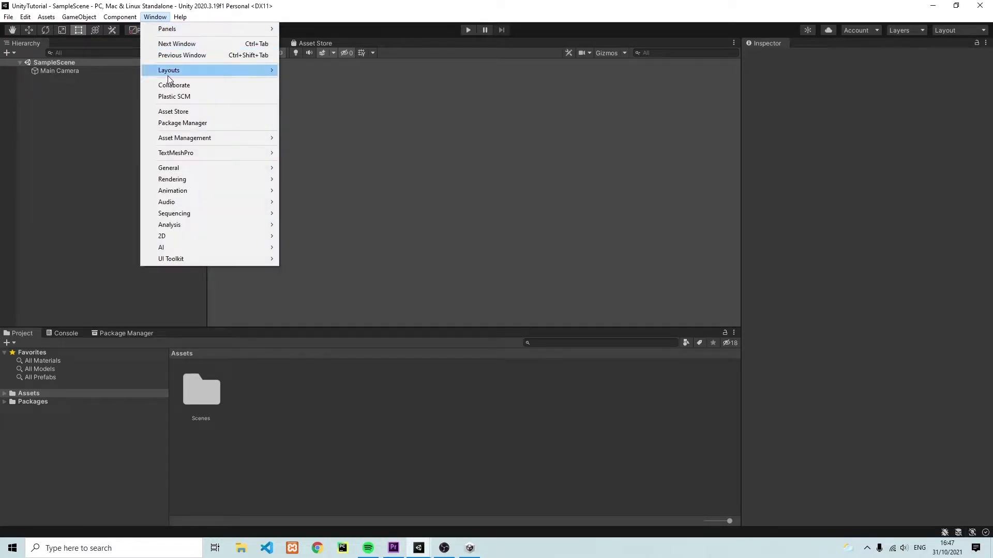
mouse_move(187, 136)
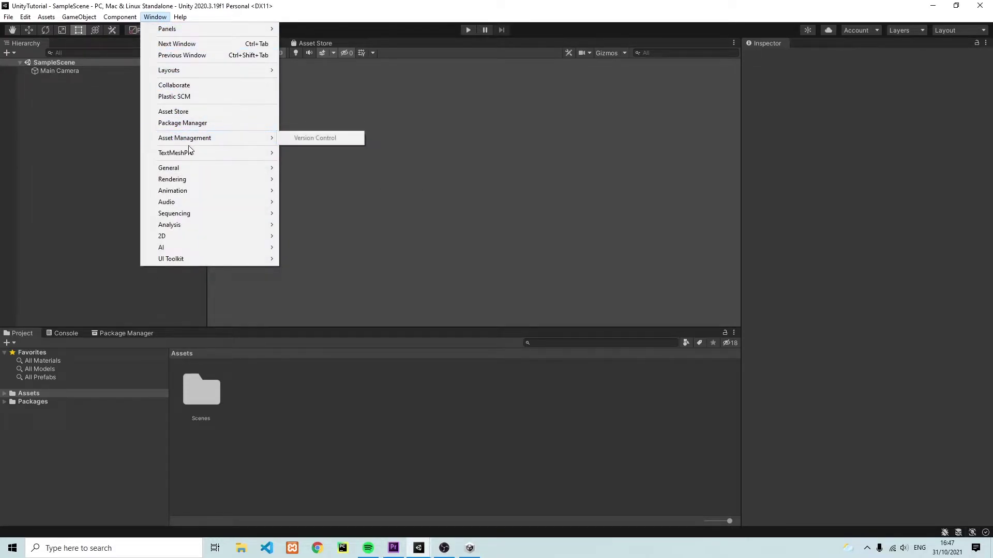
left_click(186, 115)
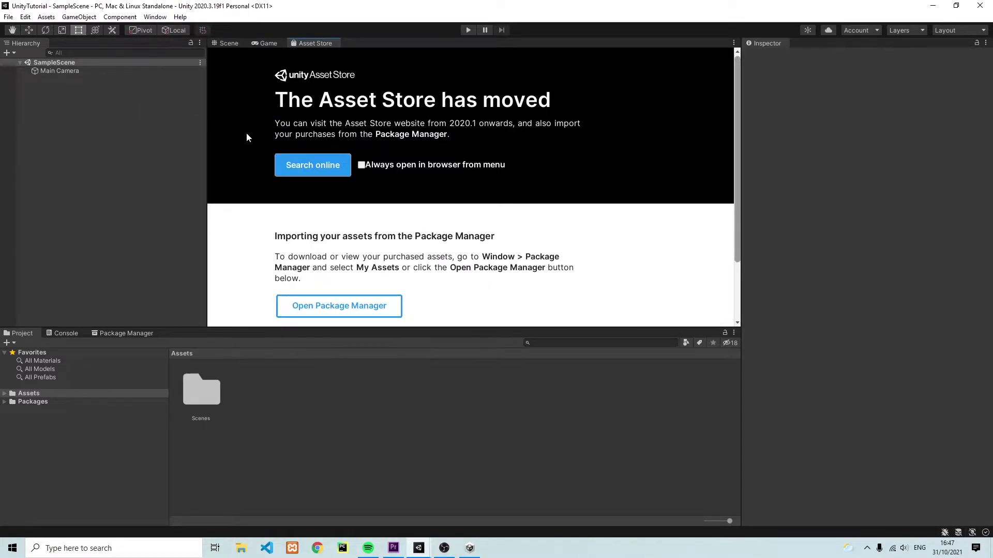
left_click(312, 165)
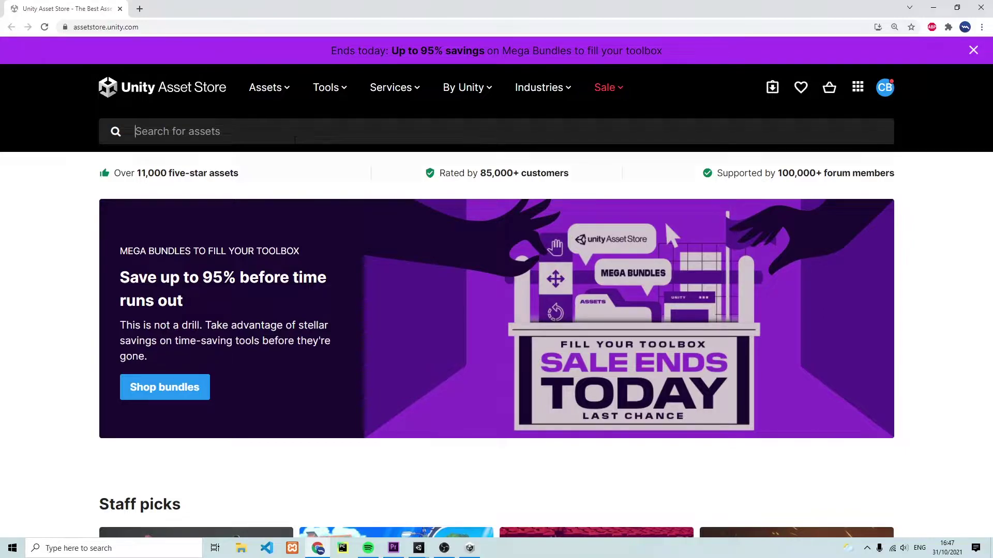
- Search the store for Bayat Games and open the Free Platform Game Assets page
left_click(194, 133)
type("Bayat Games")
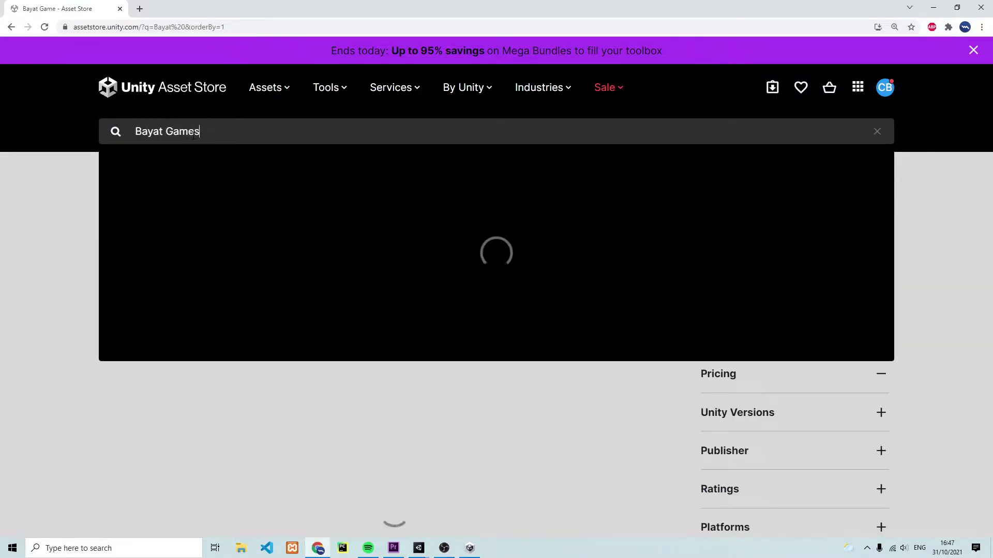
left_click(196, 174)
scroll(441, 271, "down", 5)
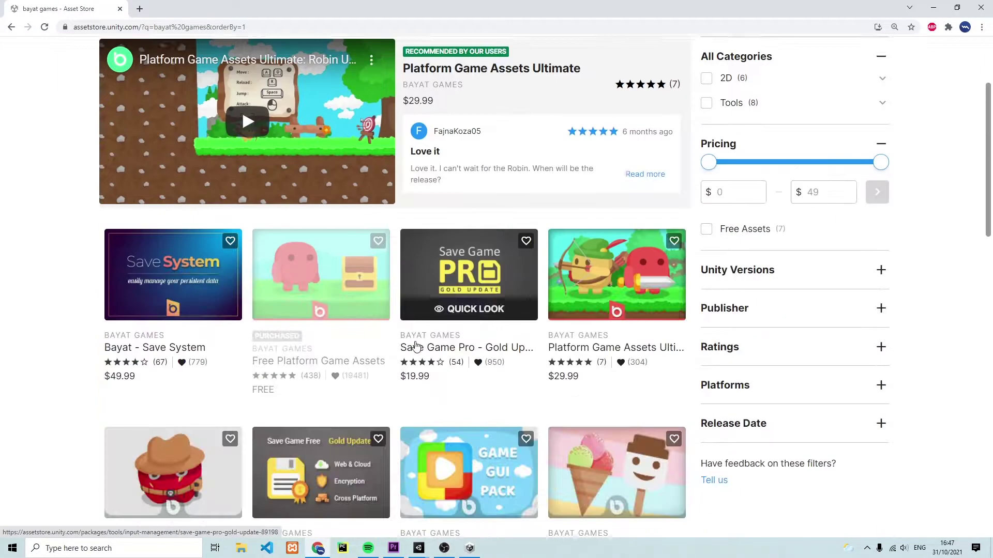
left_click(333, 238)
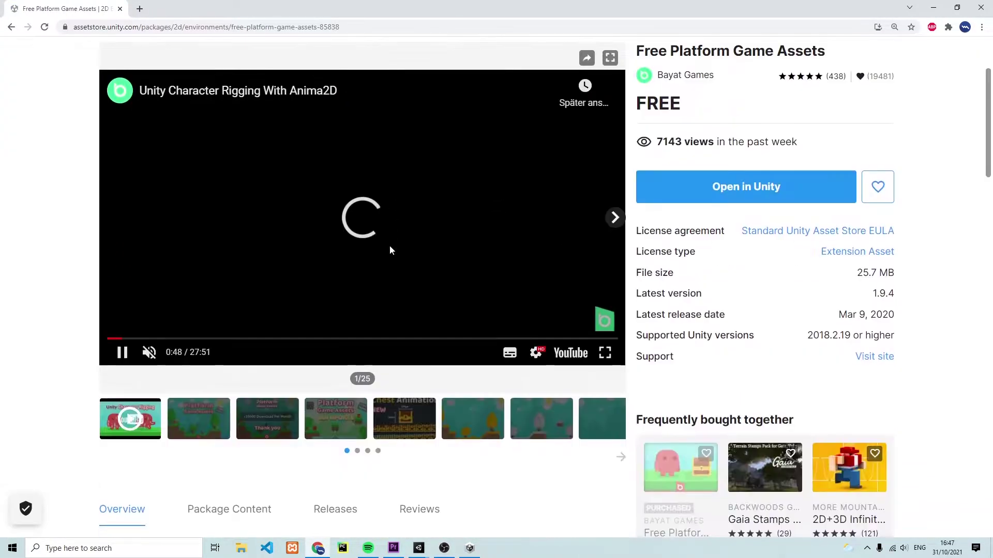
scroll(433, 263, "down", 3)
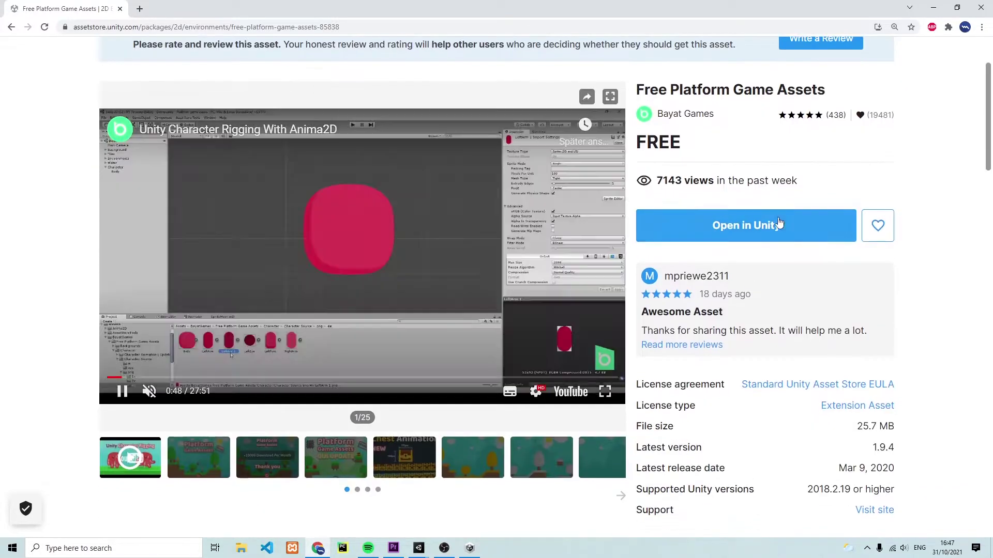
- Open the Free Platform Game Assets package in the Unity Editor, allowing the browser to launch it
left_click(723, 221)
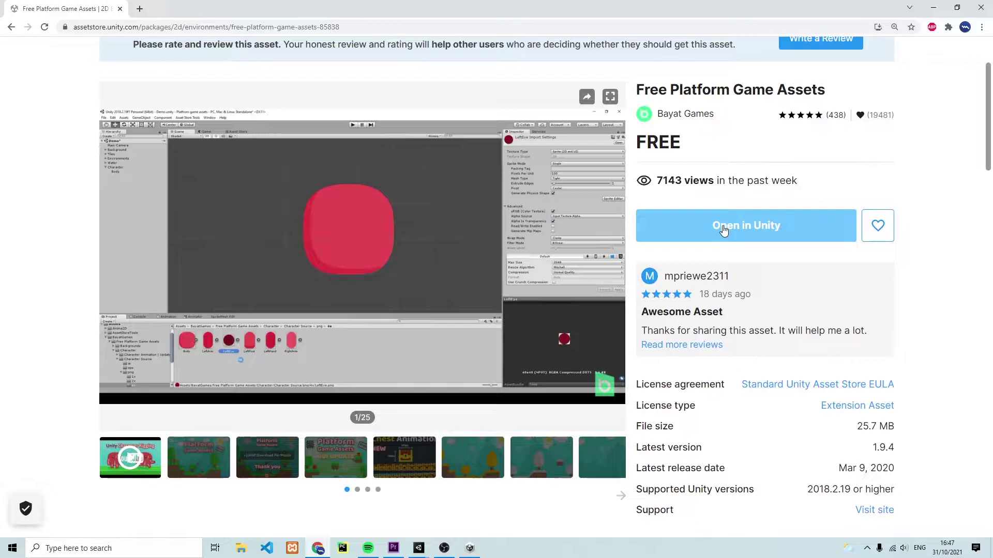
left_click(723, 230)
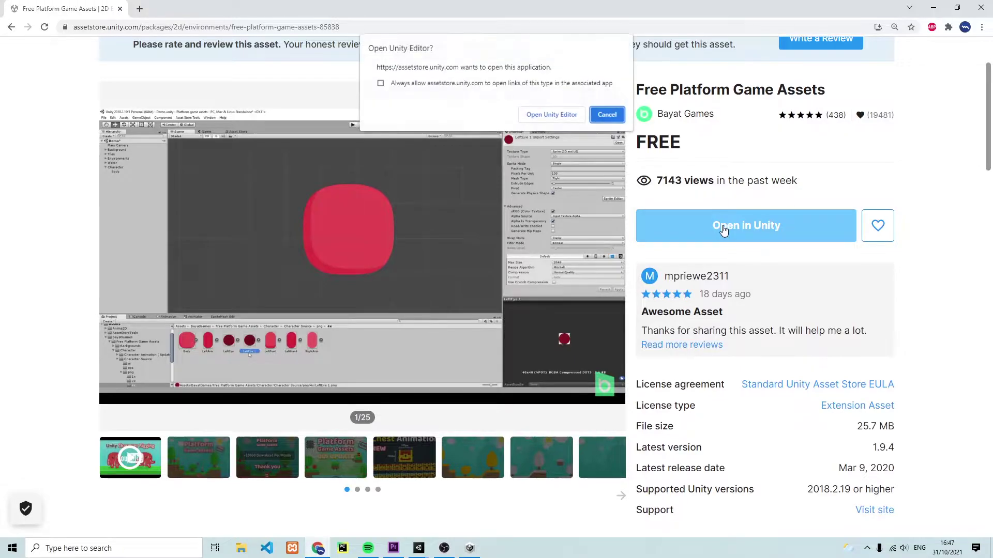
left_click(544, 125)
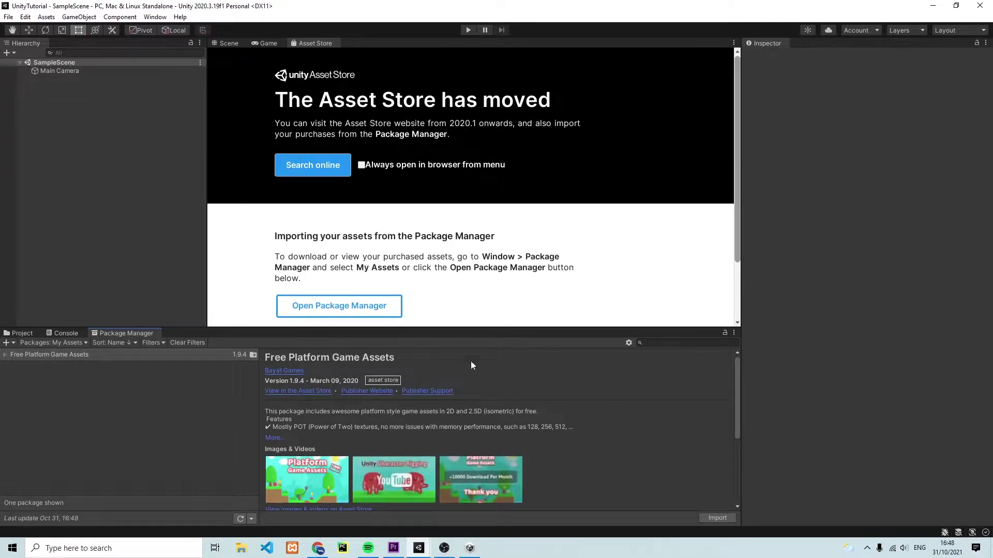
- Import the Free Platform Game Assets package with all of its files included, after looking through the contents
left_click(716, 519)
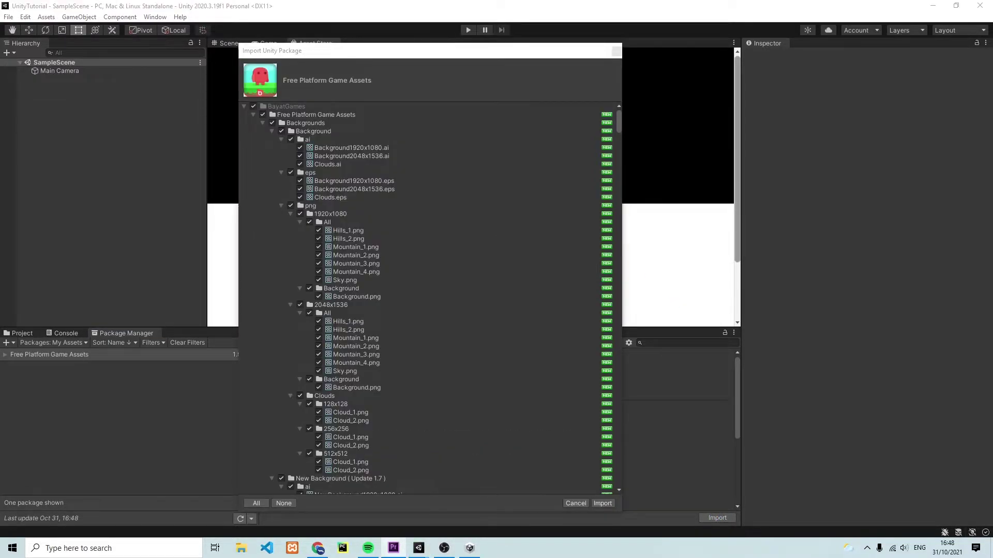
scroll(498, 186, "down", 10)
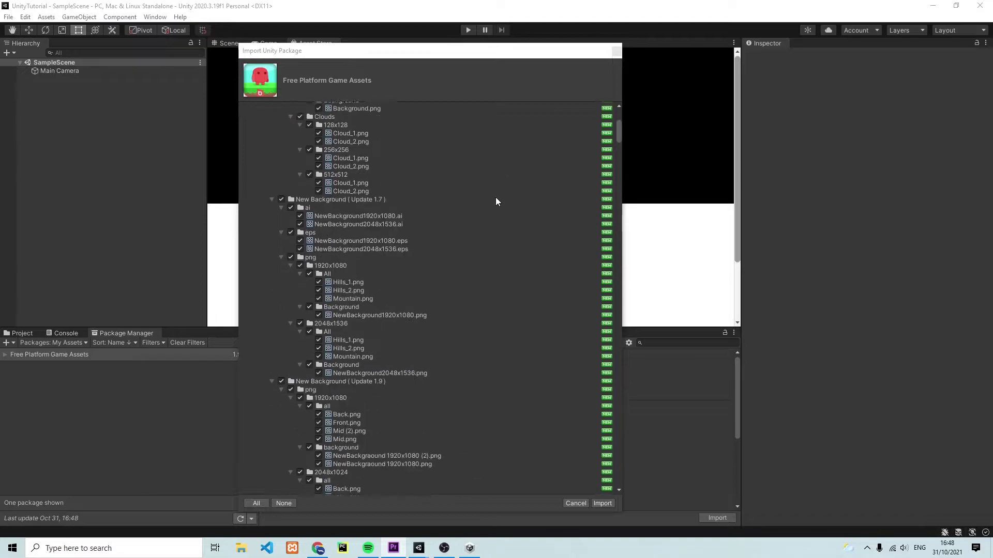
scroll(496, 204, "down", 10)
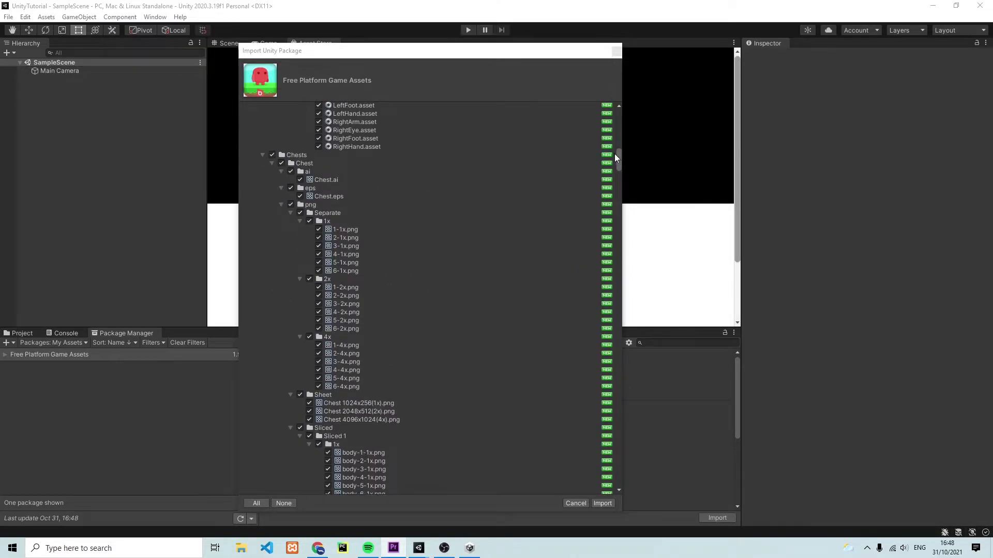
scroll(613, 205, "down", 5)
left_click_drag(614, 203, 627, 95)
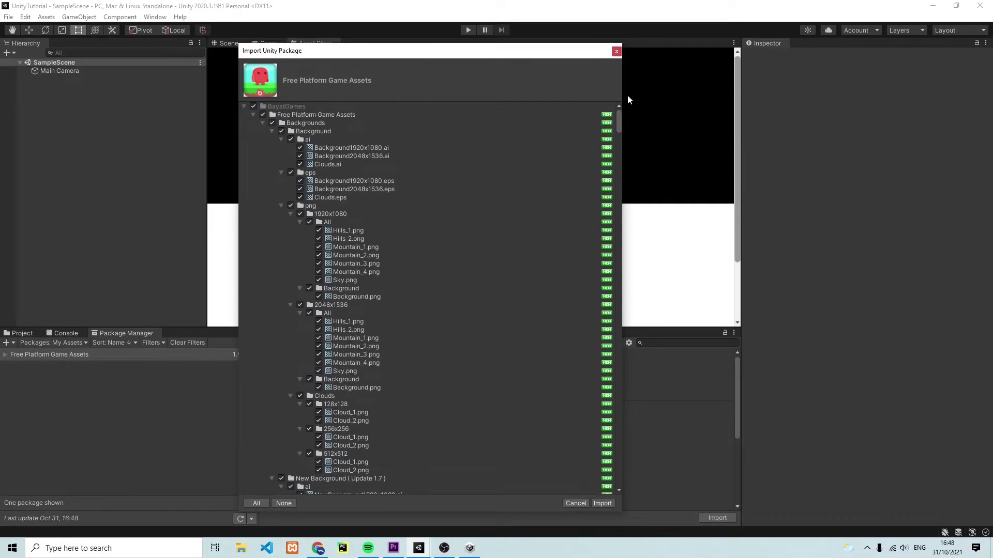
left_click(602, 503)
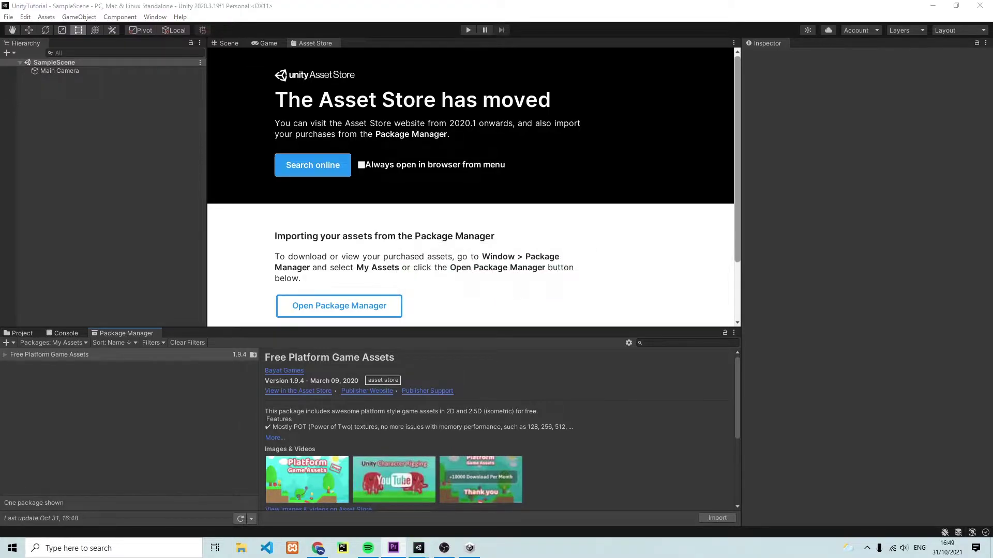
- Browse the imported BayatGames assets, expanding Free Platform Game Assets down to the Background folder inside Backgrounds
left_click(21, 334)
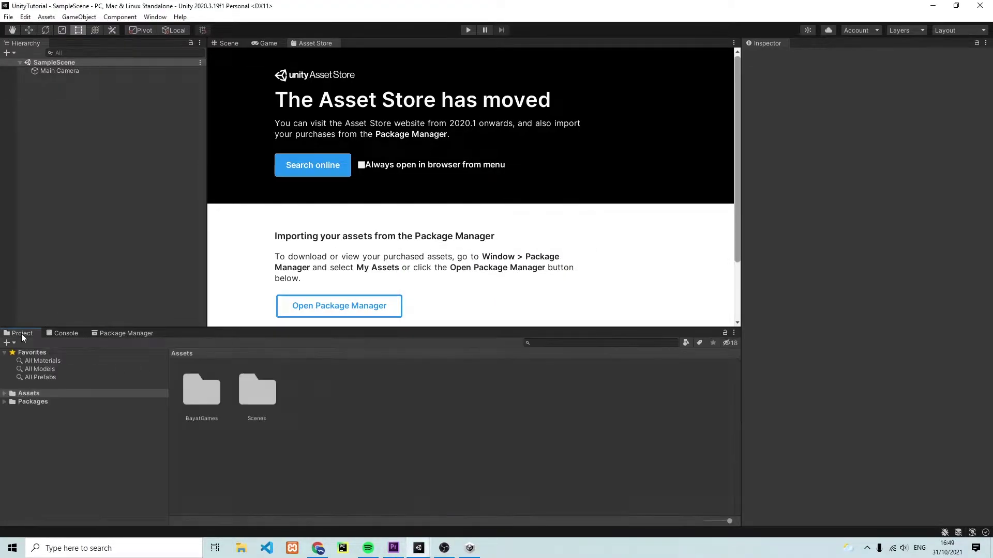
left_click(7, 396)
left_click(21, 400)
left_click(12, 401)
left_click(19, 410)
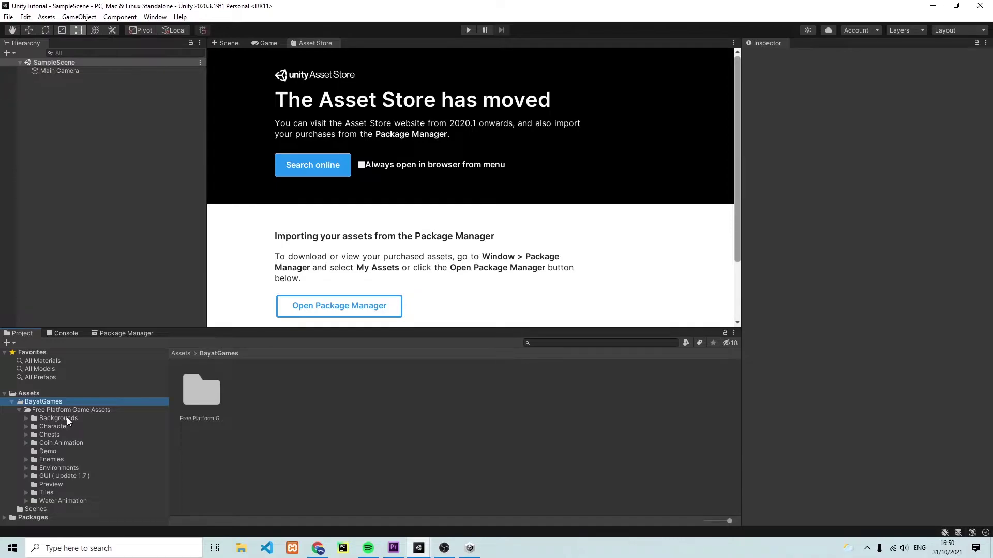
left_click(26, 417)
left_click(54, 427)
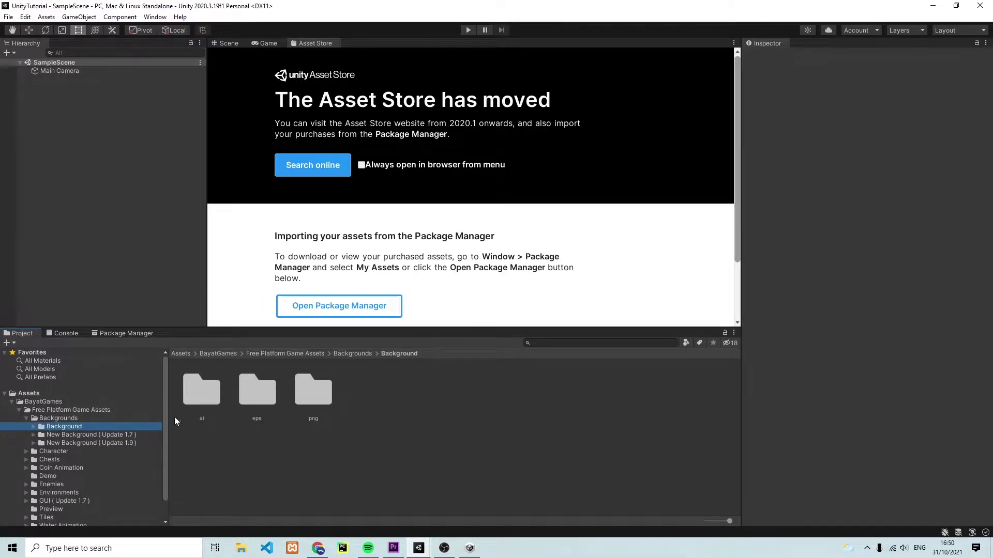
- Place the Background sprite from the png, 2048x1536, Background folder in the scene
double_click(327, 401)
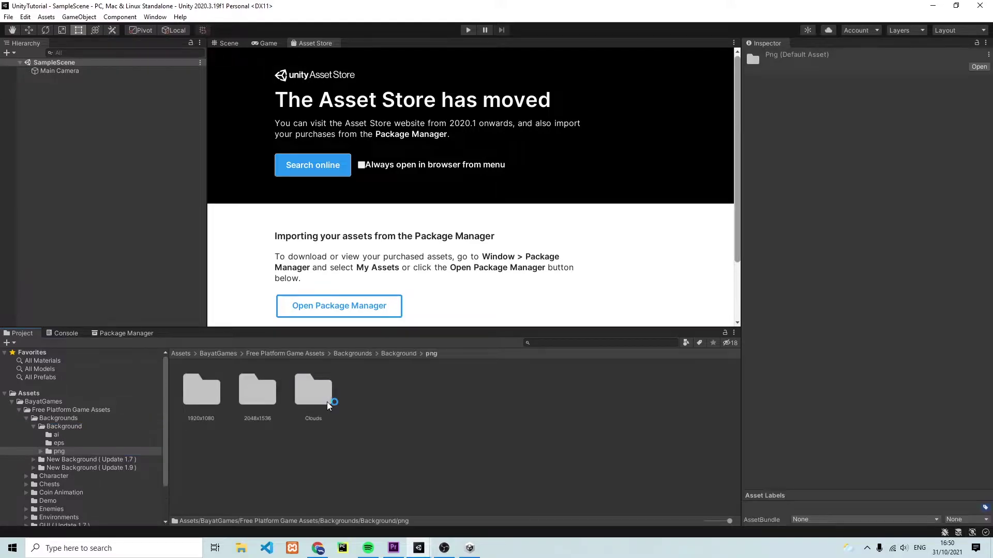
double_click(256, 395)
double_click(259, 398)
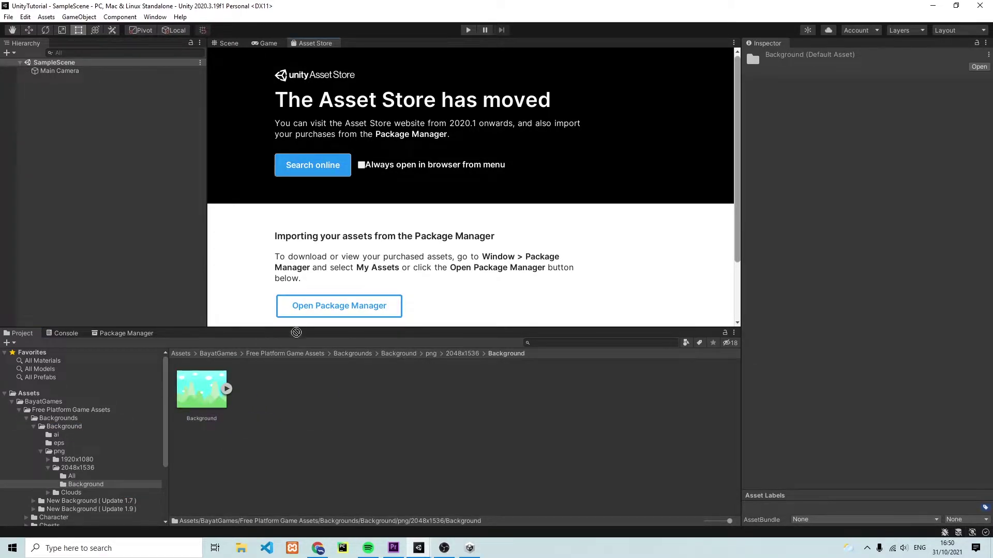
left_click(234, 43)
left_click_drag(203, 395, 425, 216)
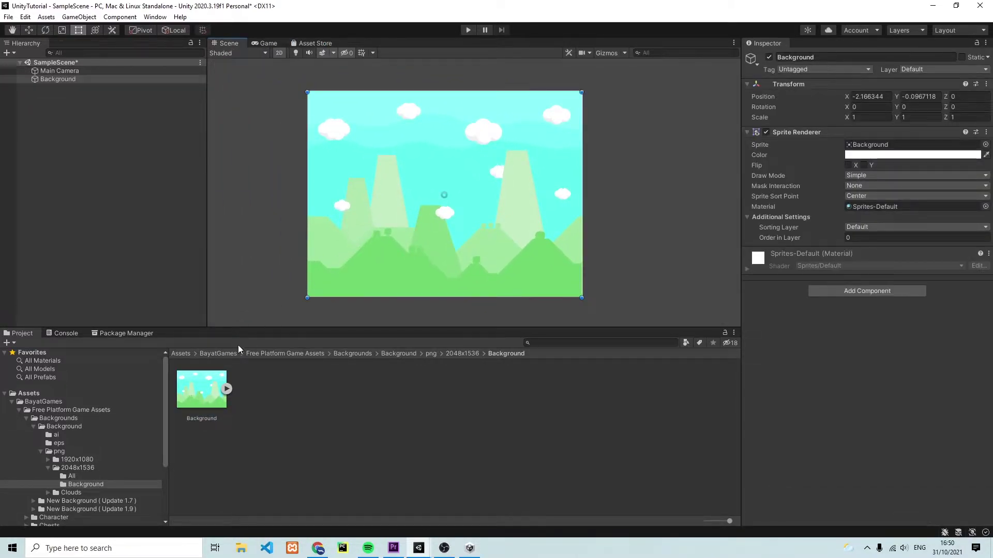
- Place the 2x Run sprite sheet from Character Animation ( Update 1.8 ) above the background in the scene
scroll(111, 423, "down", 4)
left_click(25, 429)
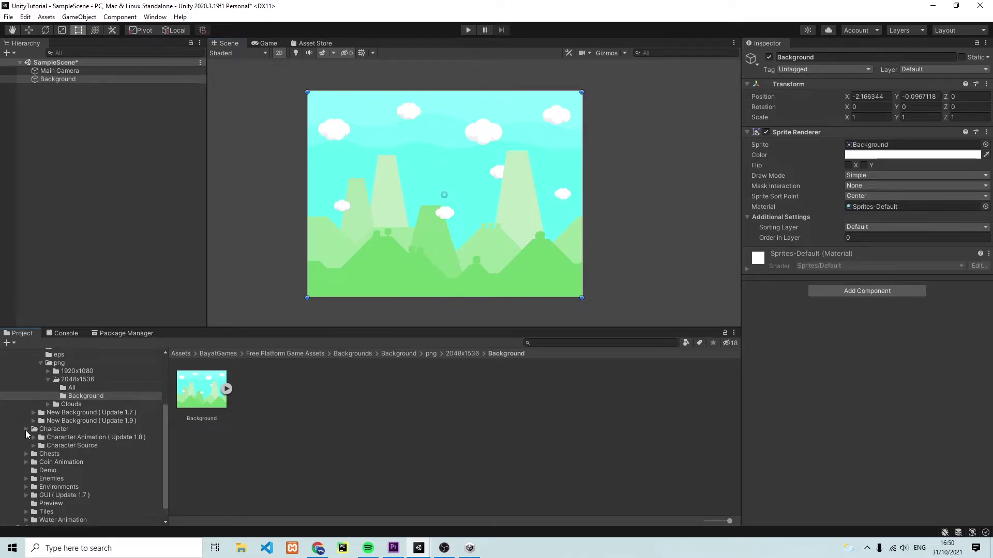
left_click(63, 437)
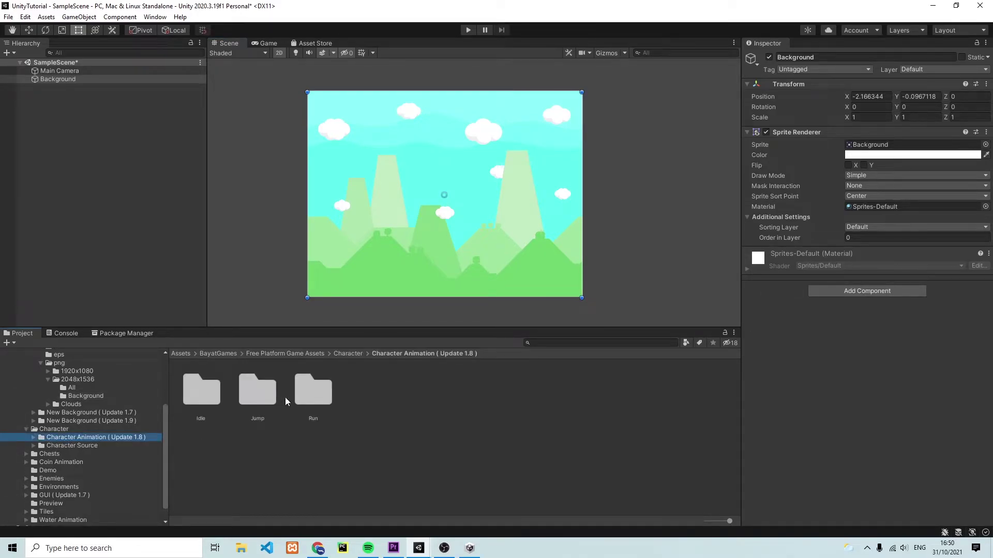
double_click(312, 393)
left_click_drag(253, 396, 350, 91)
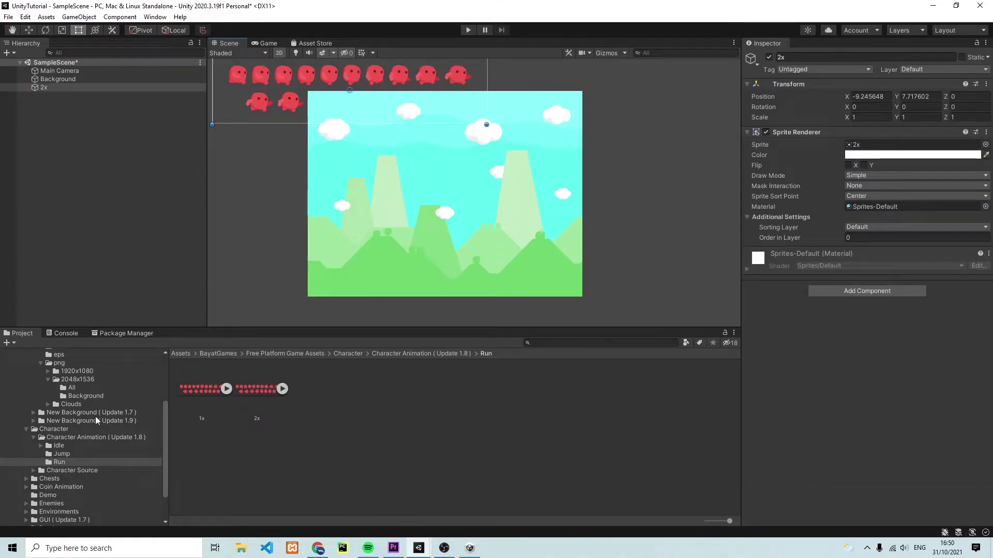
- Place the 1x and 2x sprite sheets from the Jump folder in the scene beside the background
left_click(61, 454)
left_click_drag(192, 388, 661, 93)
left_click_drag(260, 399, 640, 150)
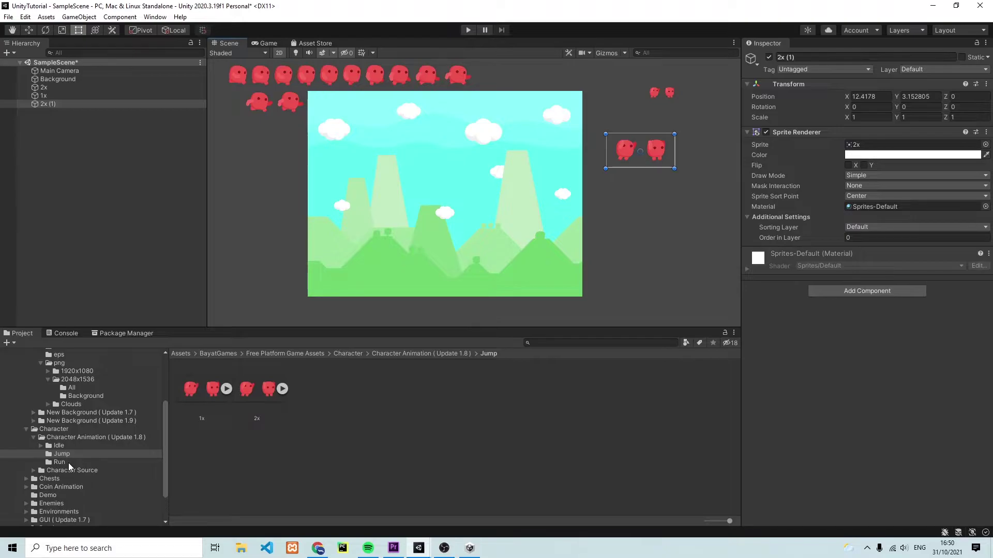
- Shift the background image slightly, and delete it together with the three character sprite sheets, leaving only the Main Camera
left_click(426, 223)
left_click_drag(439, 209, 436, 202)
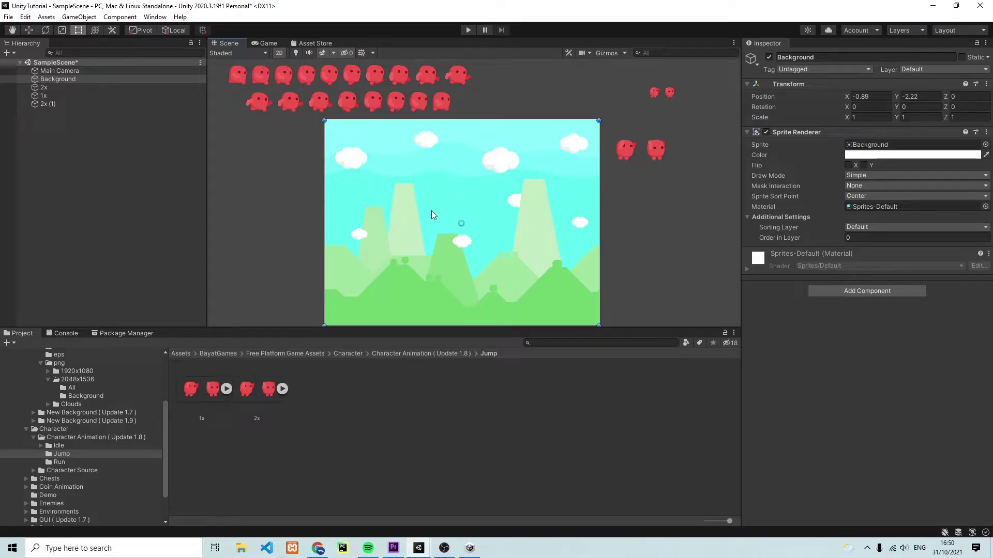
left_click(75, 79)
left_click(58, 86, "ctrl")
left_click(54, 96, "ctrl")
left_click(50, 104, "ctrl")
key("Delete")
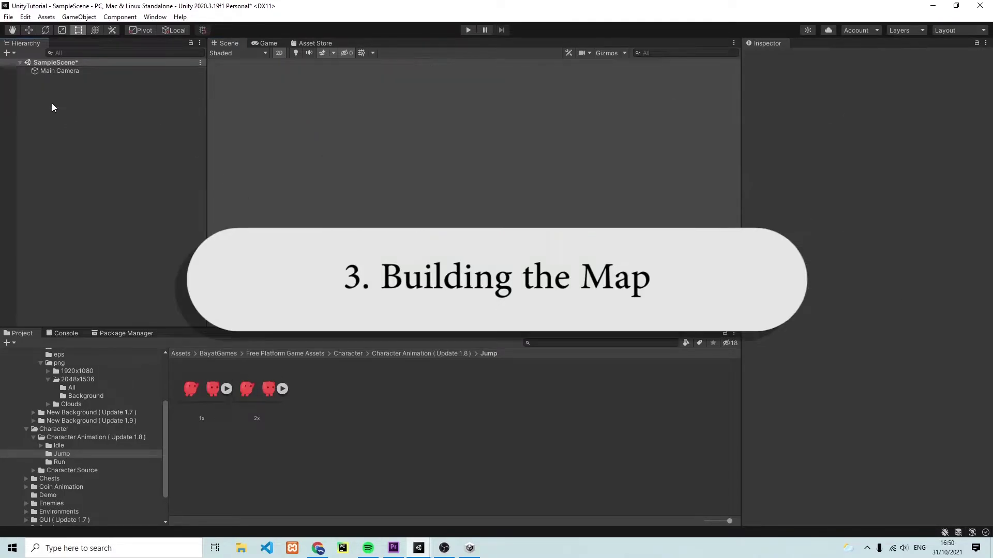
scroll(80, 383, "up", 5)
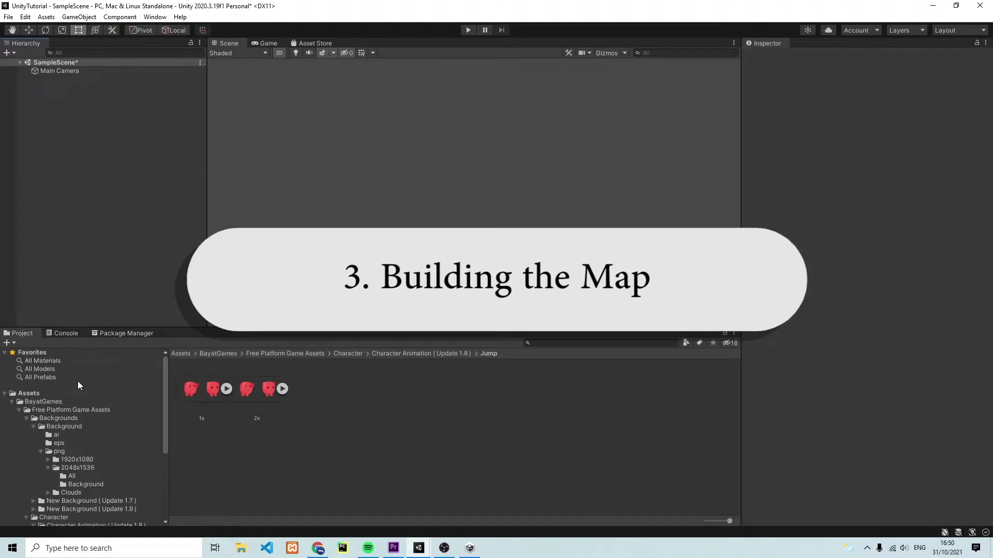
left_click(11, 402)
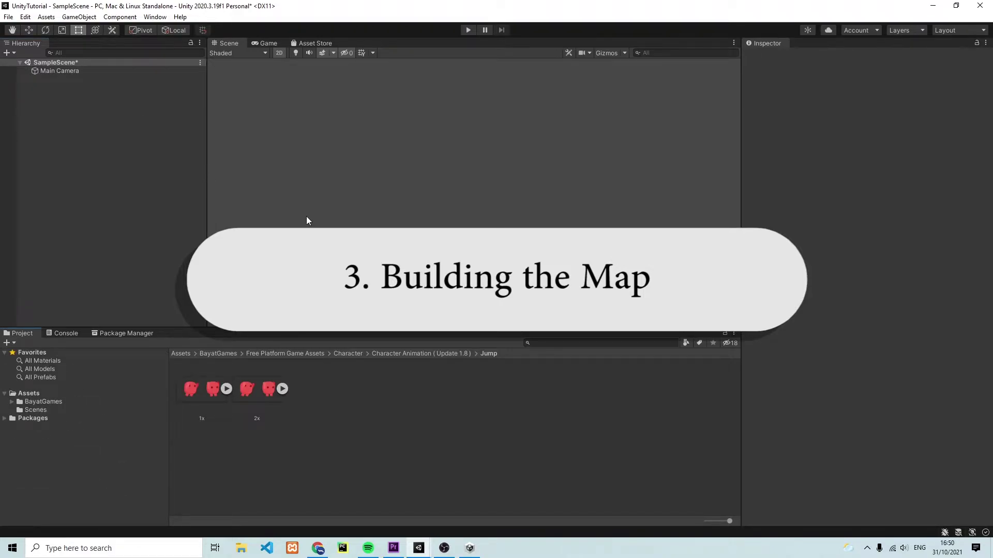
left_click(11, 403)
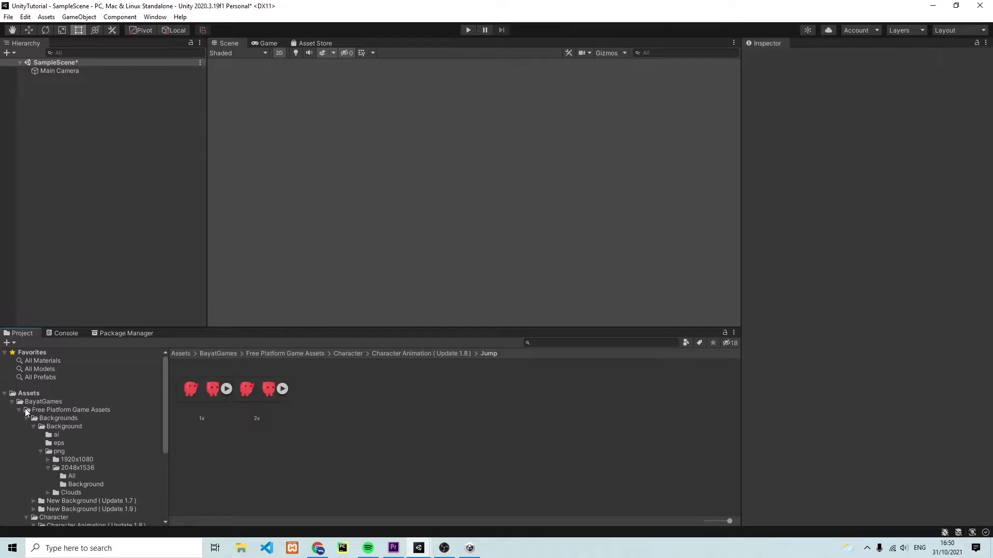
- Place the Background sprite from the Background png, 1920x1080, Background folder in the scene
left_click(58, 427)
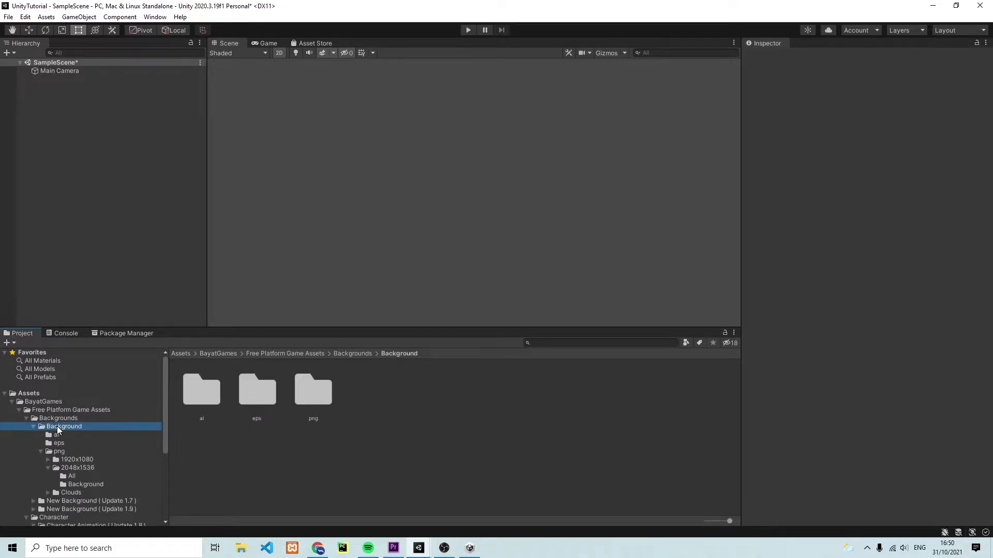
double_click(312, 393)
double_click(209, 397)
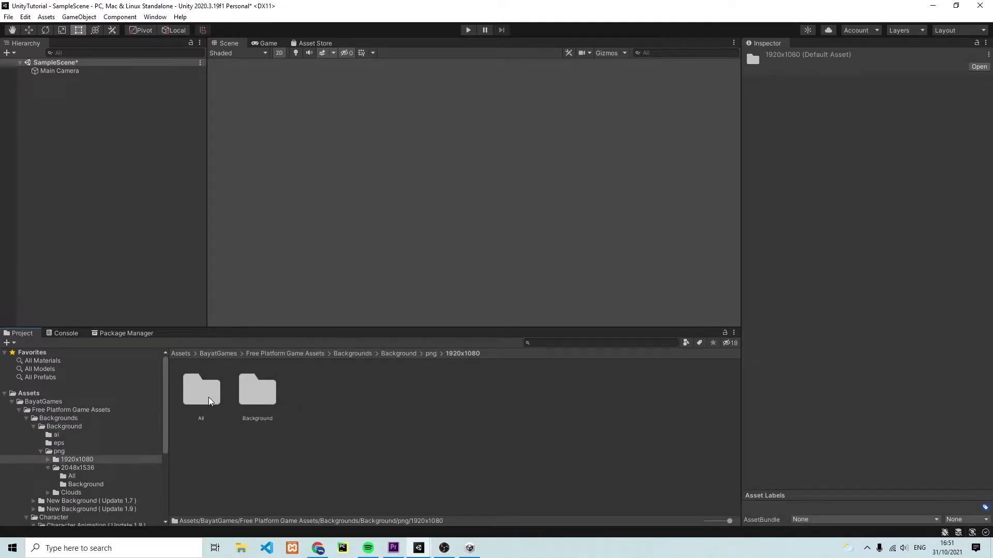
double_click(262, 398)
left_click_drag(205, 392, 453, 200)
- Enlarge the background to a scale of about 1.30 by 1.25 and position it around X -2.13, Y 0.06
left_click_drag(574, 256, 643, 286)
left_click_drag(581, 232, 541, 222)
left_click_drag(604, 277, 612, 282)
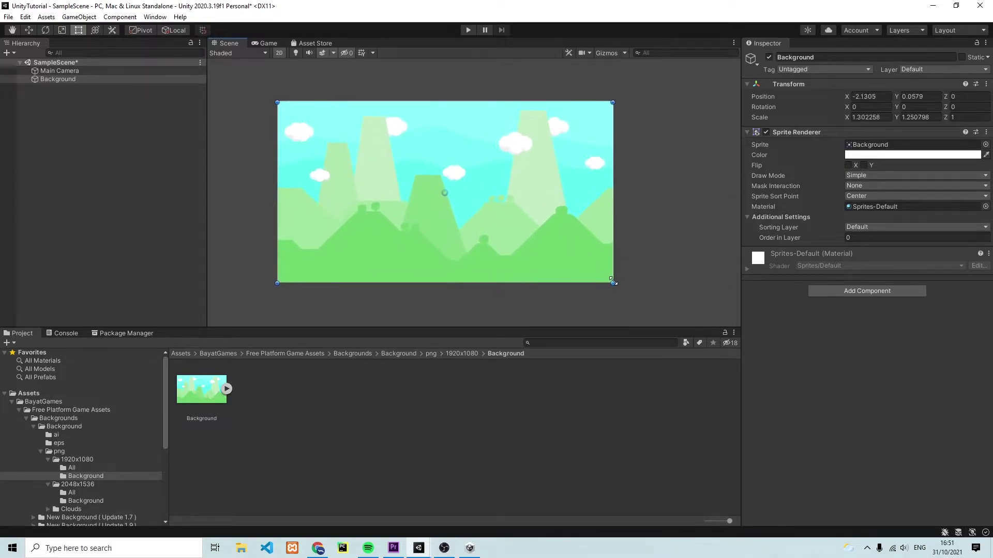
- Place three Grass tiles from the 2.5D Tiles, Spring, png, 512x512 folder along the background's lower edge, with gaps between them
left_click(20, 410)
left_click(20, 410)
scroll(45, 420, "down", 4)
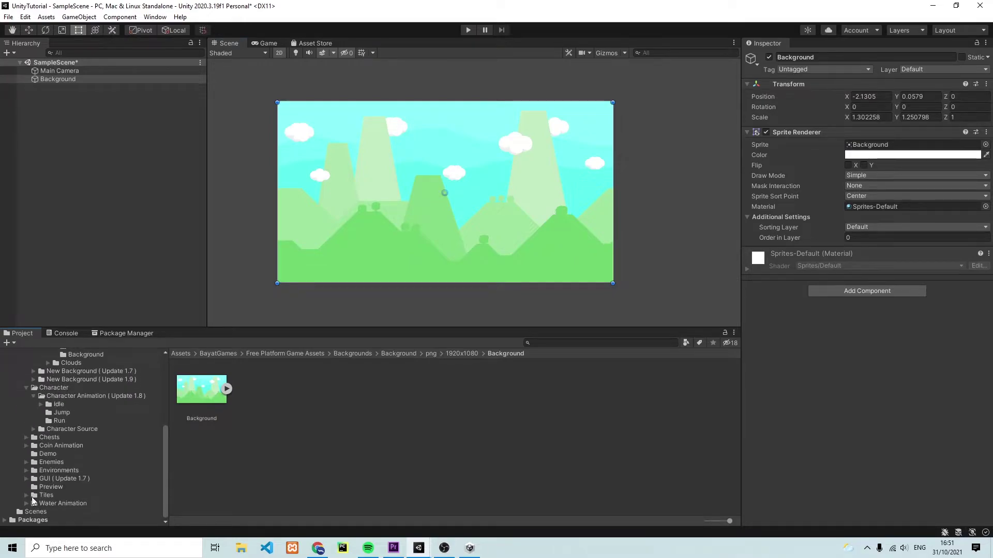
scroll(32, 497, "down", 1)
left_click(63, 488)
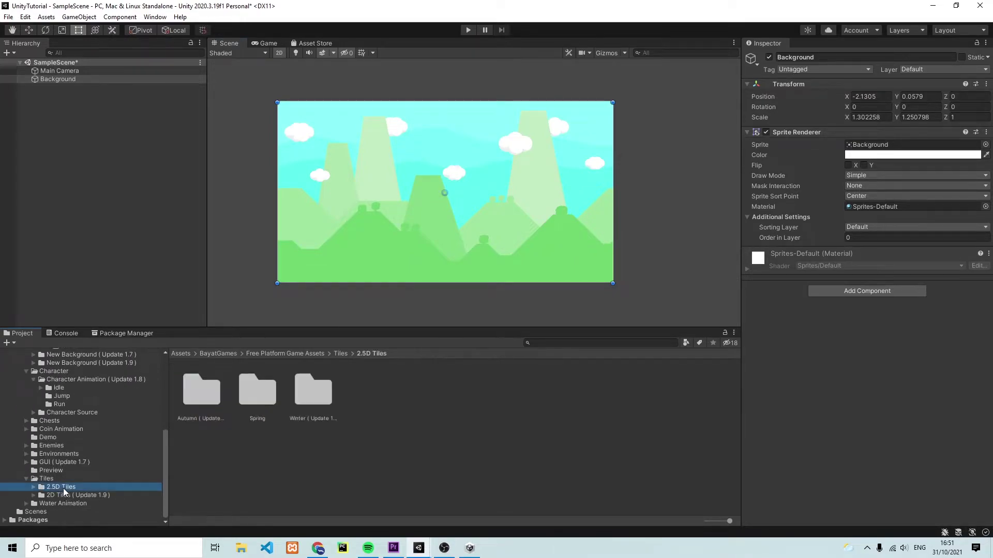
double_click(254, 397)
double_click(321, 404)
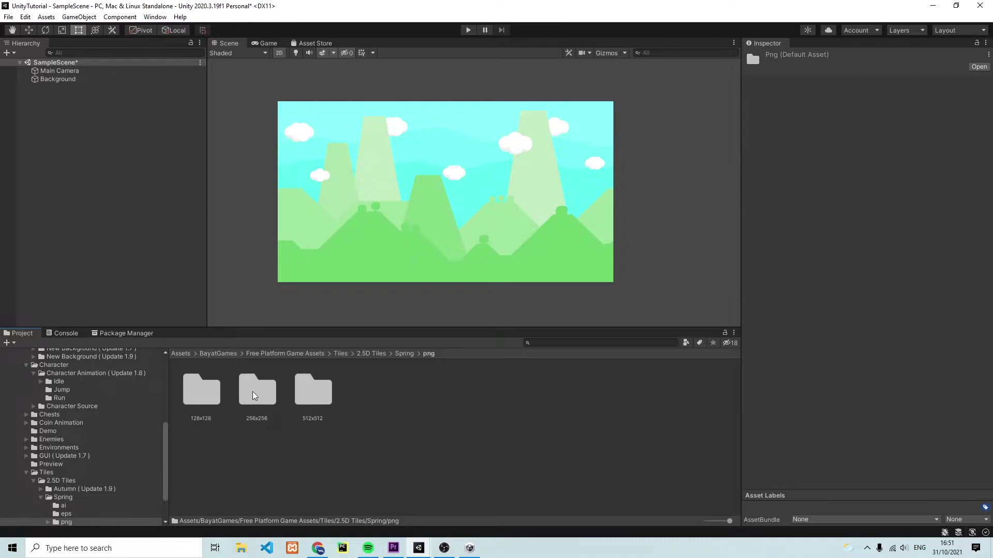
double_click(310, 400)
scroll(309, 399, "down", 1)
left_click_drag(327, 439, 312, 249)
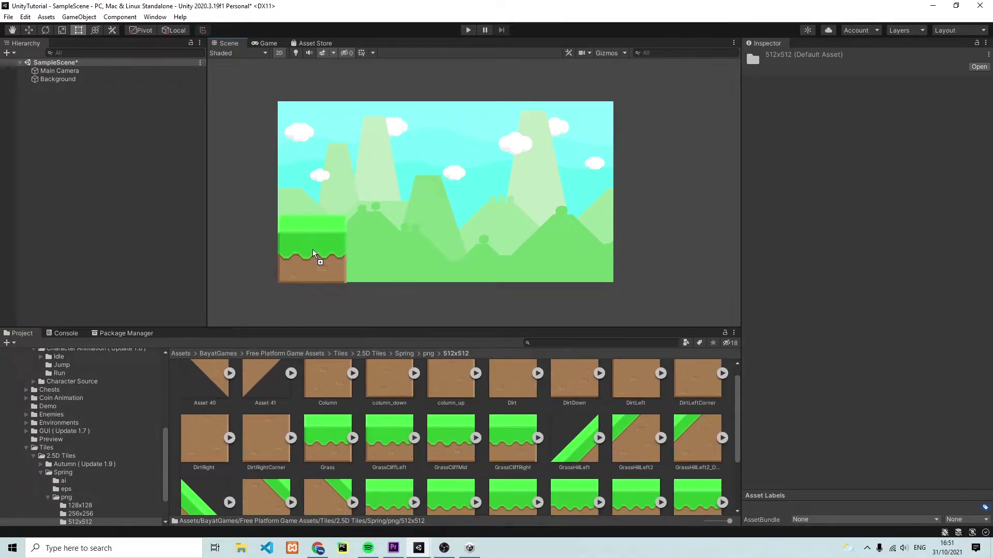
left_click_drag(333, 445, 451, 249)
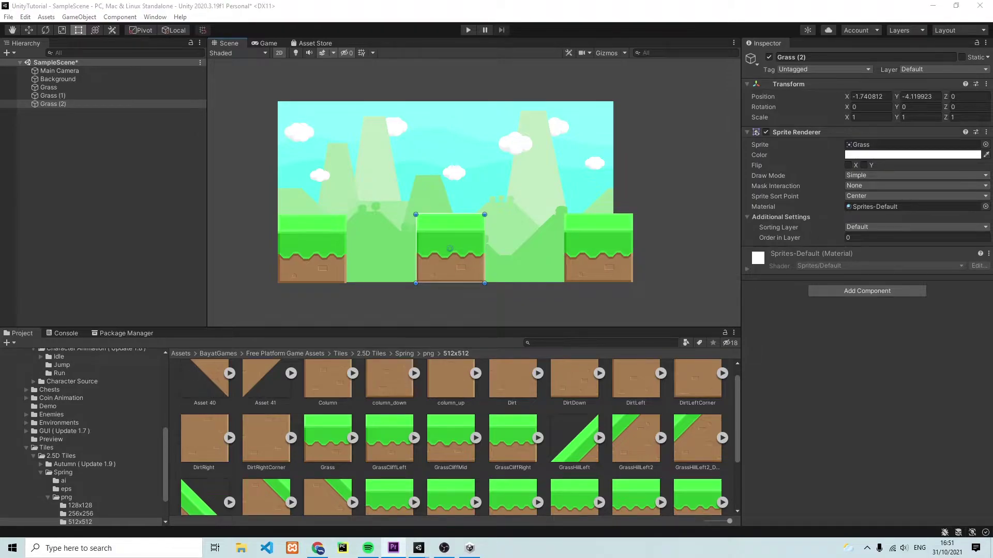
- Widen the left grass tile outward and enlarge the background to a scale of about 1.52 by 1.33
left_click(312, 249)
left_click_drag(278, 251, 244, 250)
left_click(295, 155)
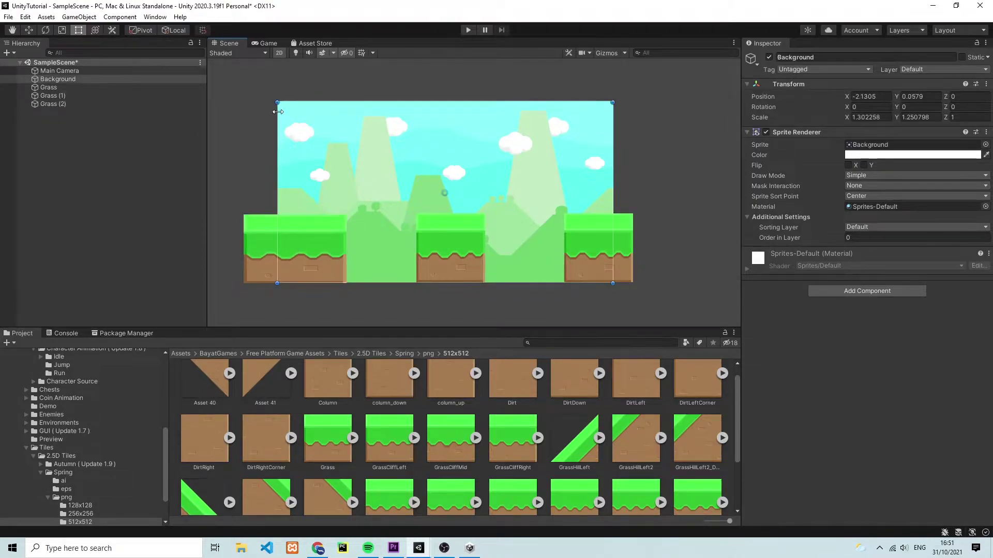
left_click_drag(277, 117, 248, 106)
left_click_drag(612, 203, 638, 203)
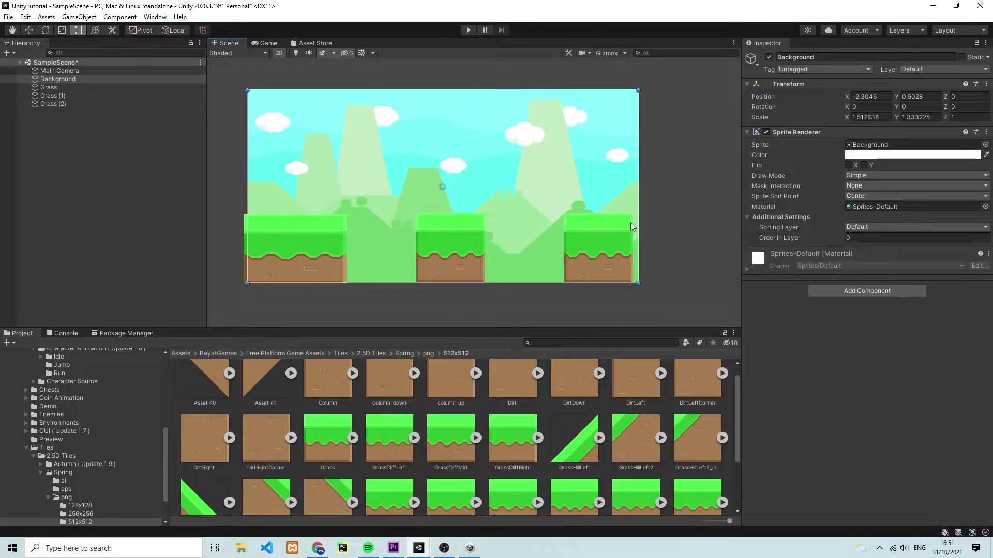
- Widen the right grass tile and align it with the background's right edge, then shift the middle tile to X -1.86
left_click(617, 245)
left_click_drag(633, 242, 655, 242)
left_click_drag(622, 243, 606, 243)
left_click(449, 248)
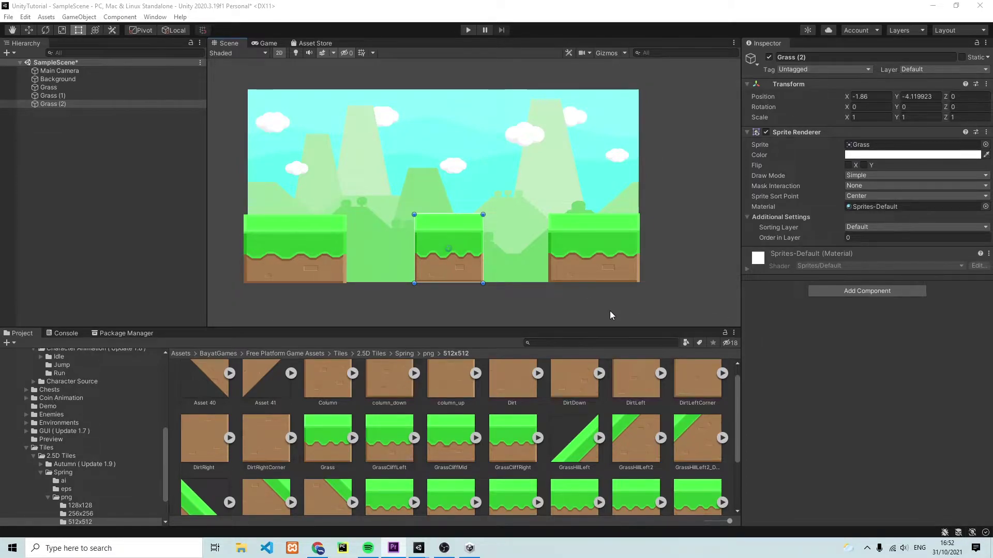
- Switch the scene to 3D view and move the Main Camera to about X -2.44, Y -0.23, Z -16.16
left_click(60, 71)
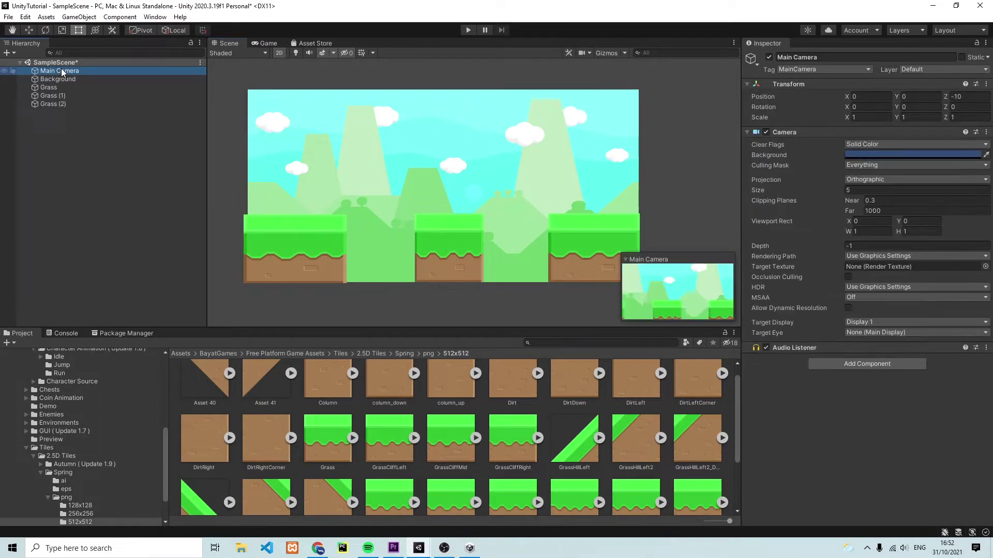
key("w")
left_click(280, 54)
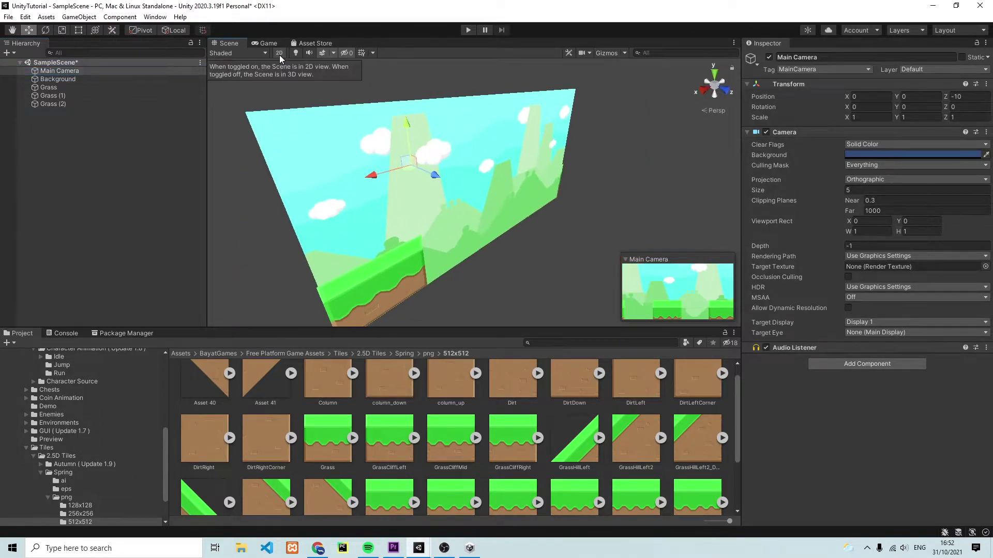
key("q")
left_click_drag(254, 207, 420, 184, "alt")
left_click(71, 72)
left_click_drag(372, 157, 319, 146)
left_click(25, 31)
left_click_drag(426, 168, 370, 163)
left_click_drag(342, 165, 312, 183)
left_click_drag(338, 215, 314, 231, "alt")
key("alt+Tab")
- Increase the Main Camera's orthographic size to 6.84 and raise the camera to Y 0.5
left_click(844, 190)
mouse_move(764, 194)
left_mouse_down()
mouse_move(778, 191)
mouse_move(772, 196)
left_mouse_up()
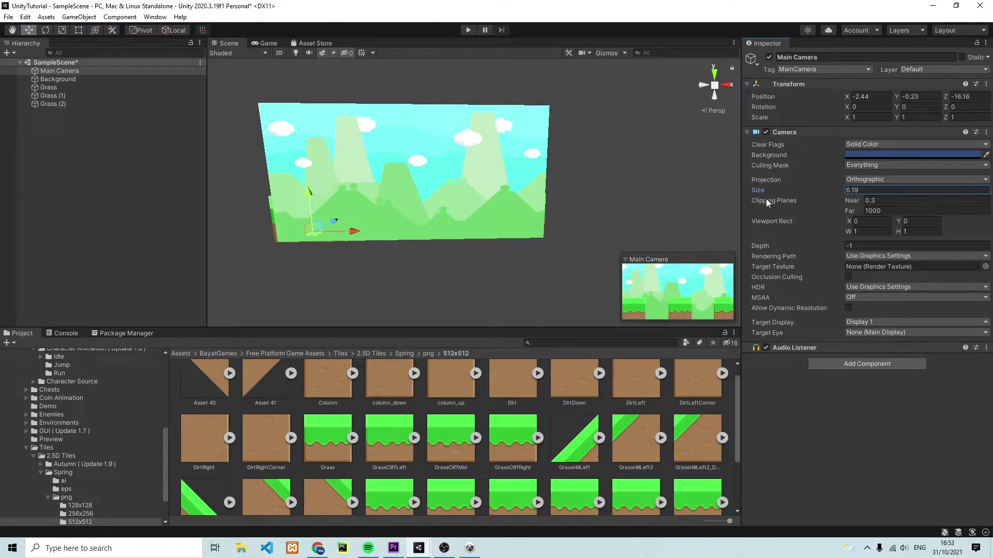
left_click_drag(309, 200, 308, 178)
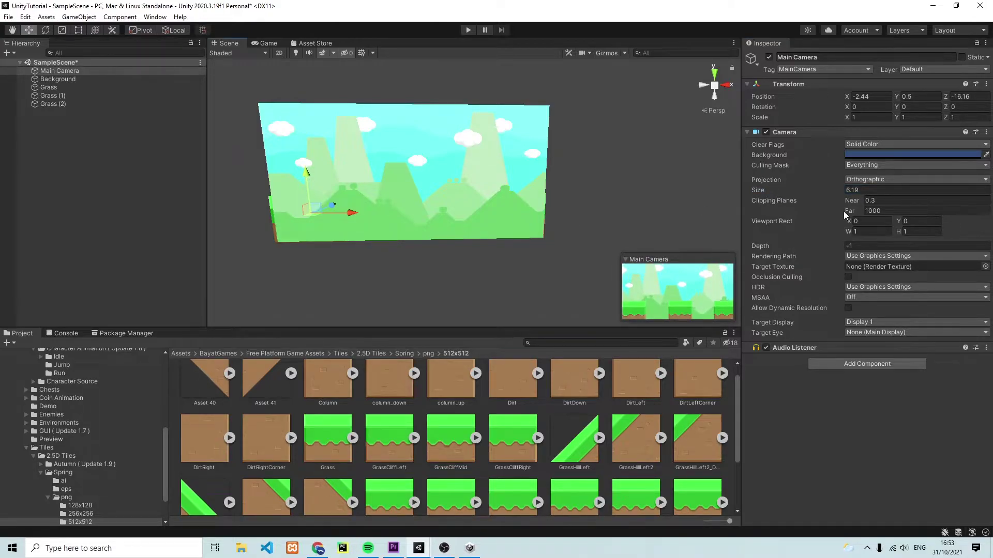
mouse_move(758, 190)
left_mouse_down()
mouse_move(745, 189)
mouse_move(766, 191)
left_mouse_up()
key("alt+Tab")
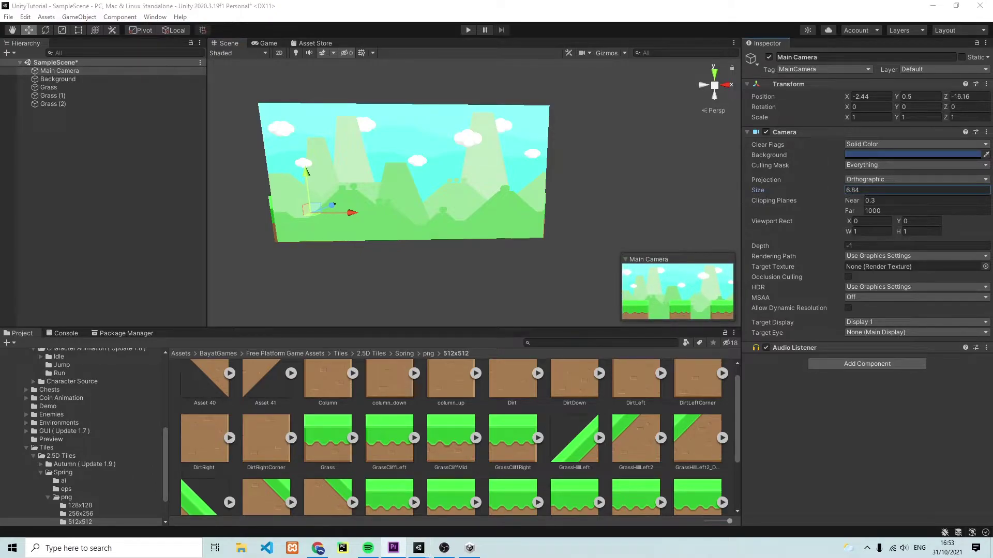
- Return the scene to 2D view
left_click(280, 54)
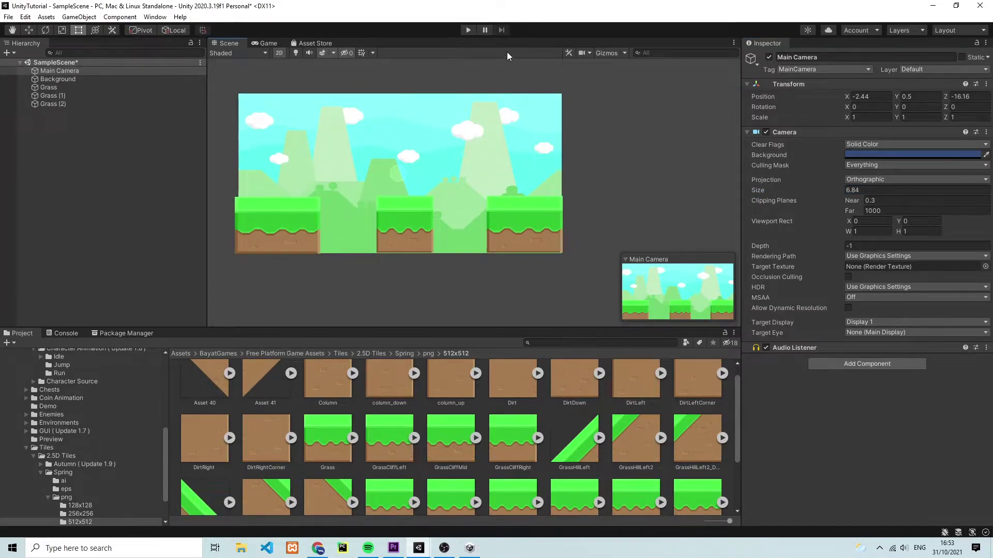
key("alt+Tab")
key("alt+Tab")
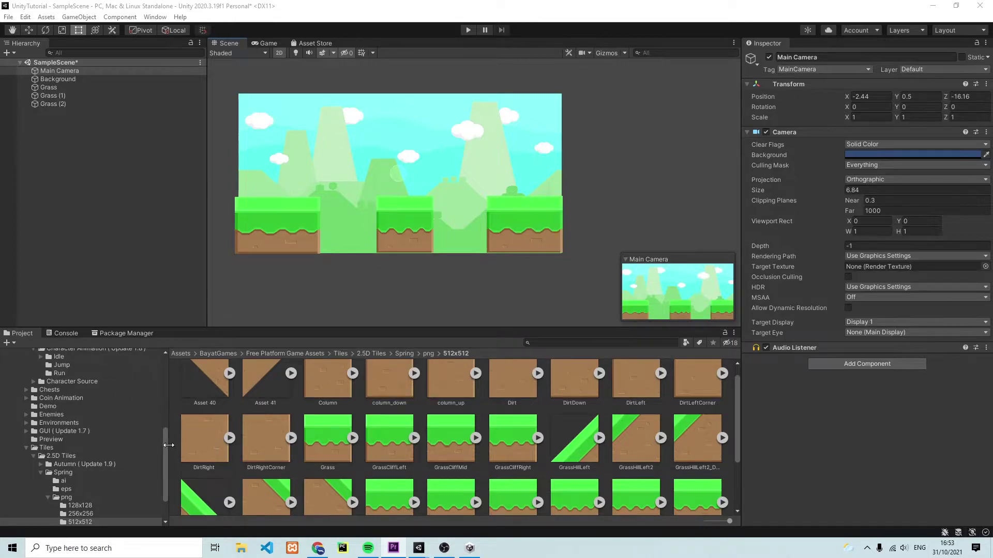
- Place image 1 through image 16 from the Coin Animation, png, 4x folder together in the scene above the middle grass tile
scroll(167, 434, "up", 3)
left_click(68, 440)
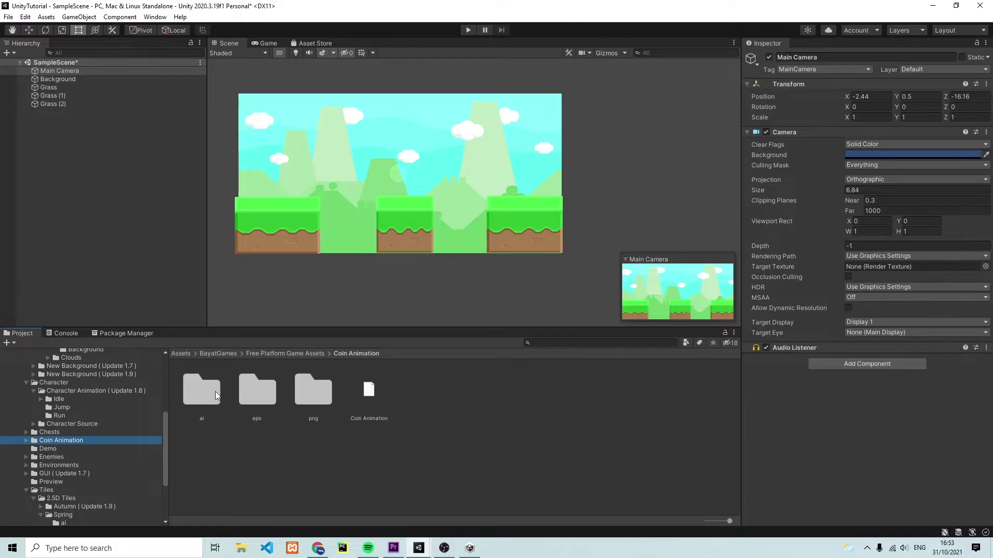
left_click(301, 395)
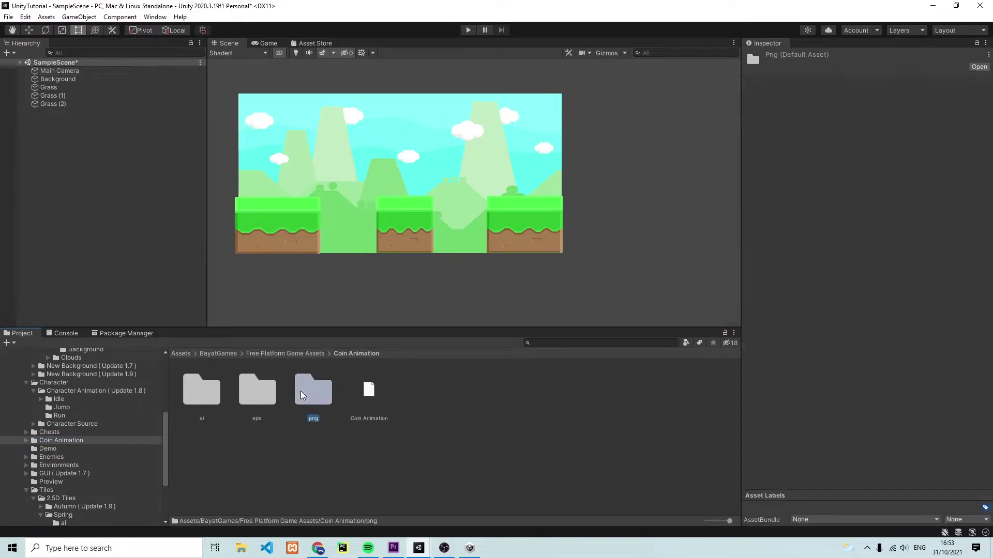
double_click(301, 395)
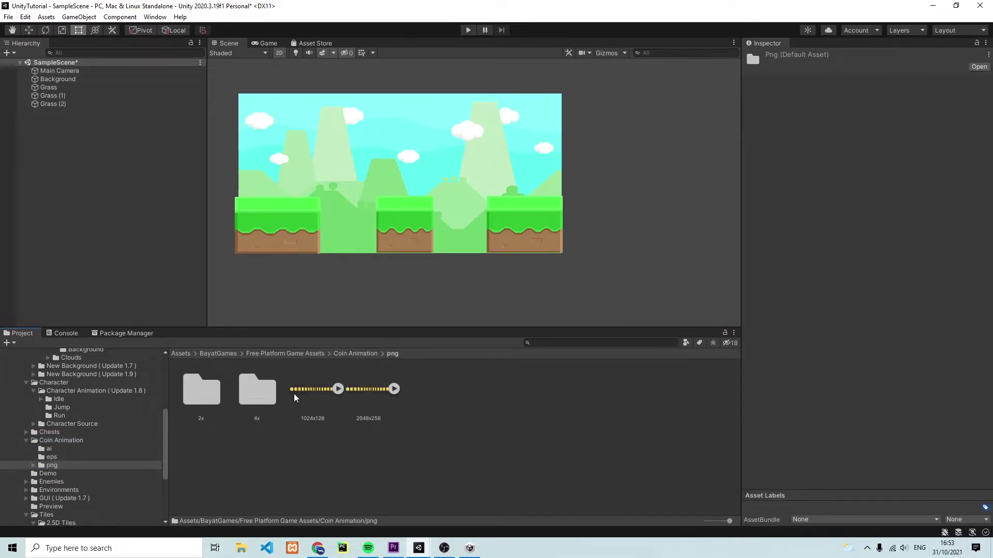
double_click(258, 396)
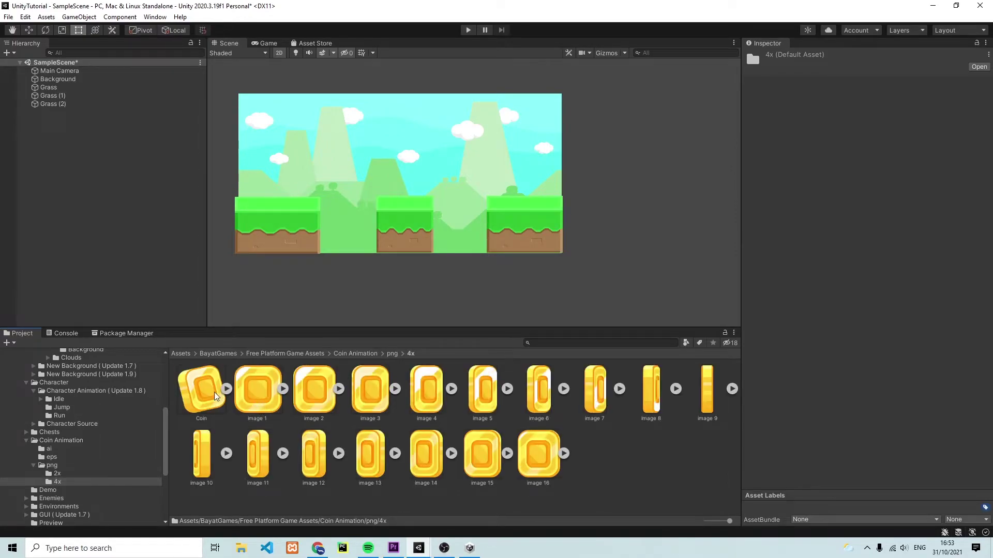
left_click(259, 403)
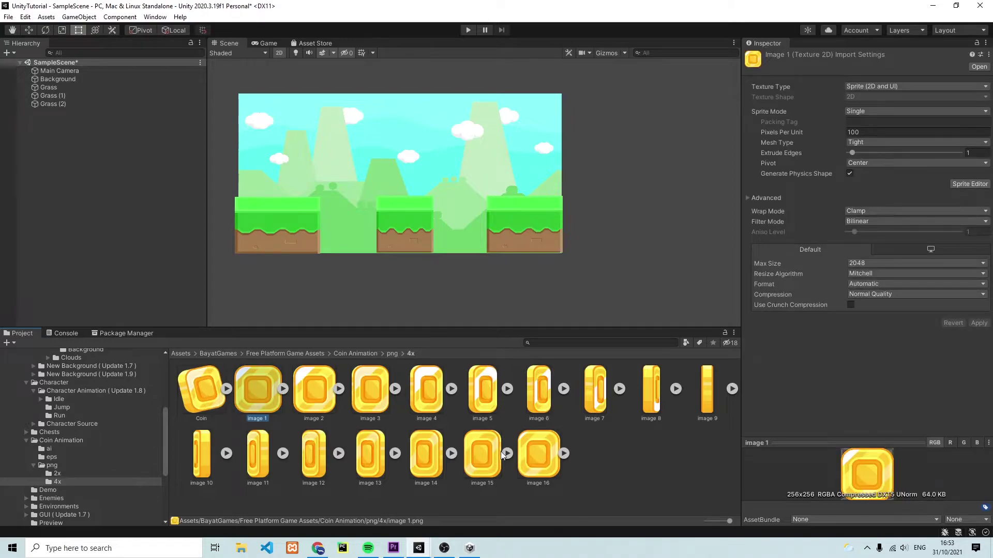
left_click(538, 456, "shift")
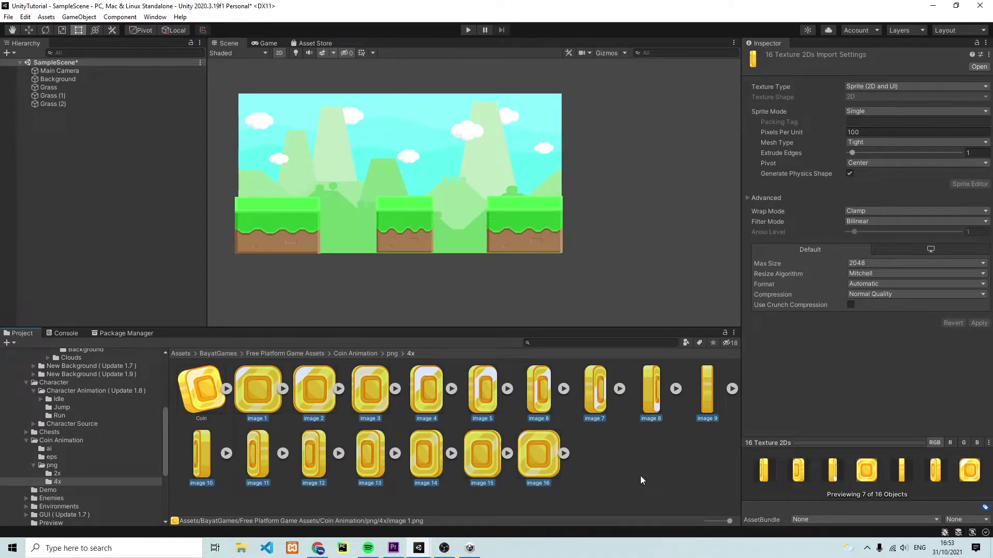
left_click_drag(430, 396, 414, 190)
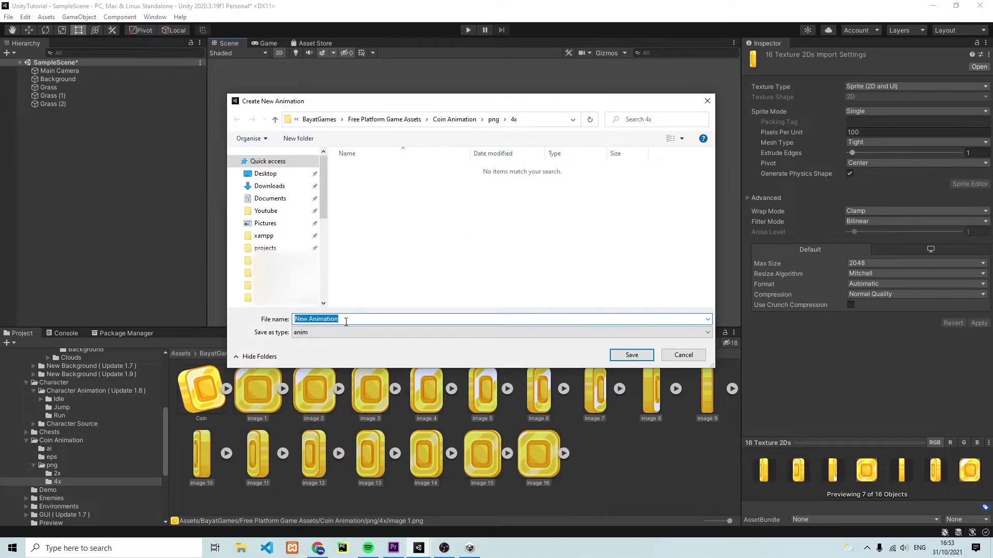
- Save the new animation as CoinAnimation and shift the coin slightly to X -1.81
type("Coin")
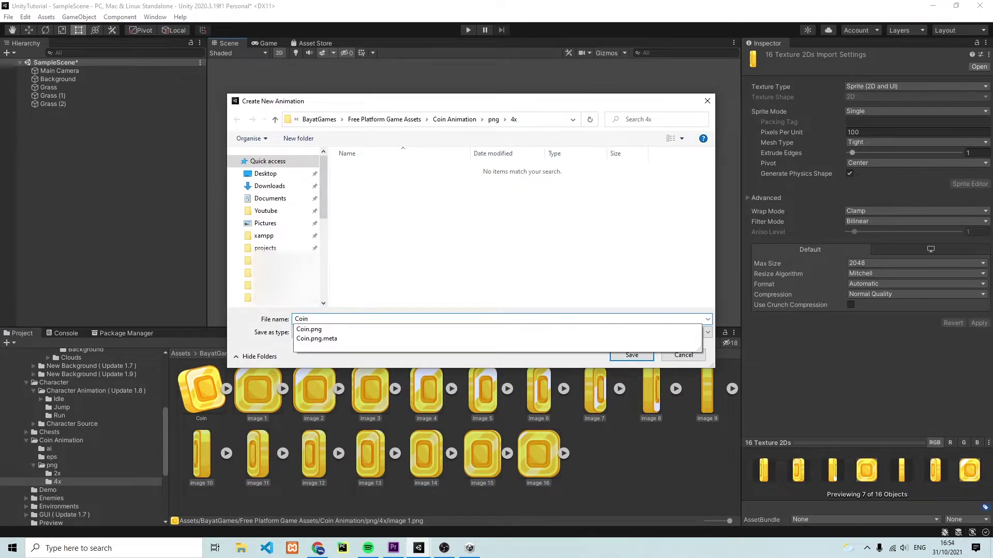
type("Animation")
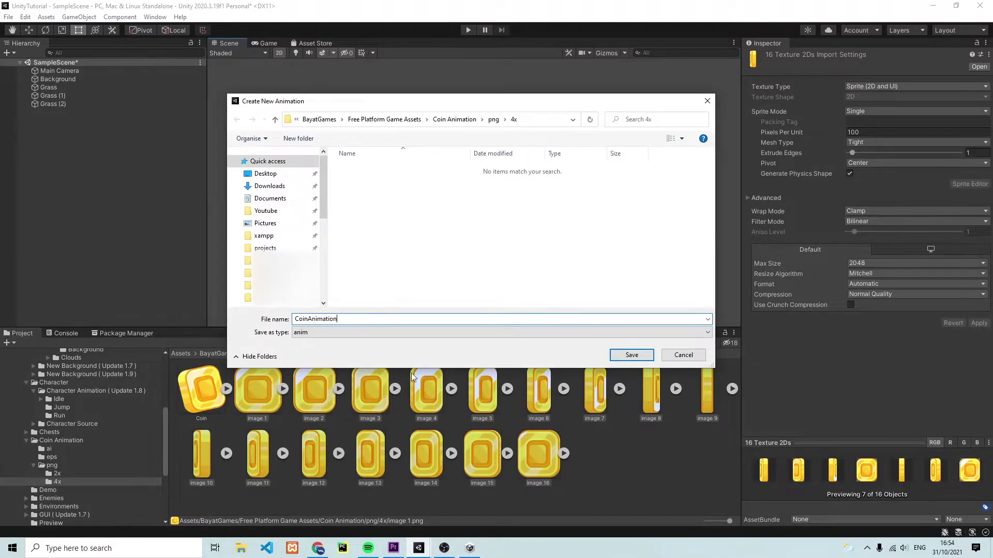
left_click(632, 355)
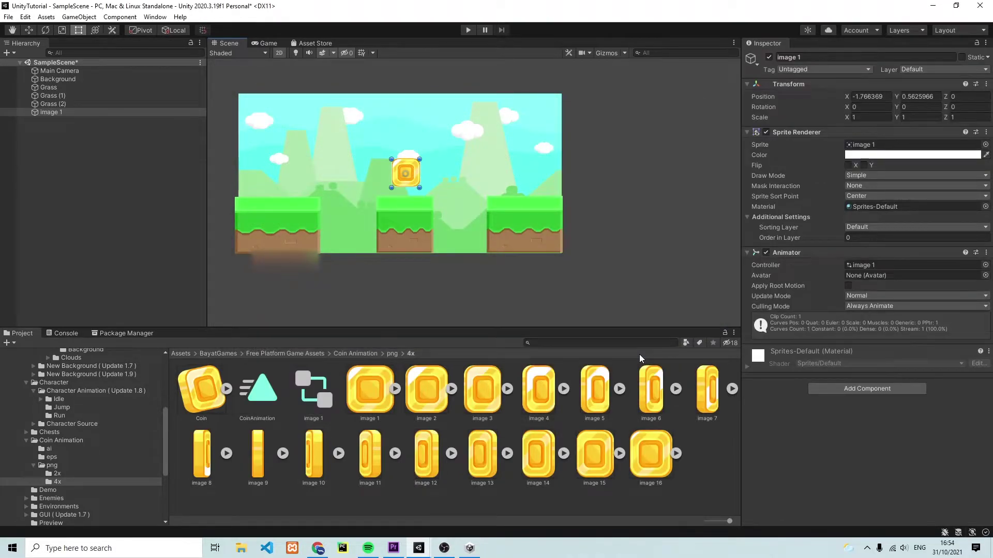
left_click_drag(414, 175, 411, 176)
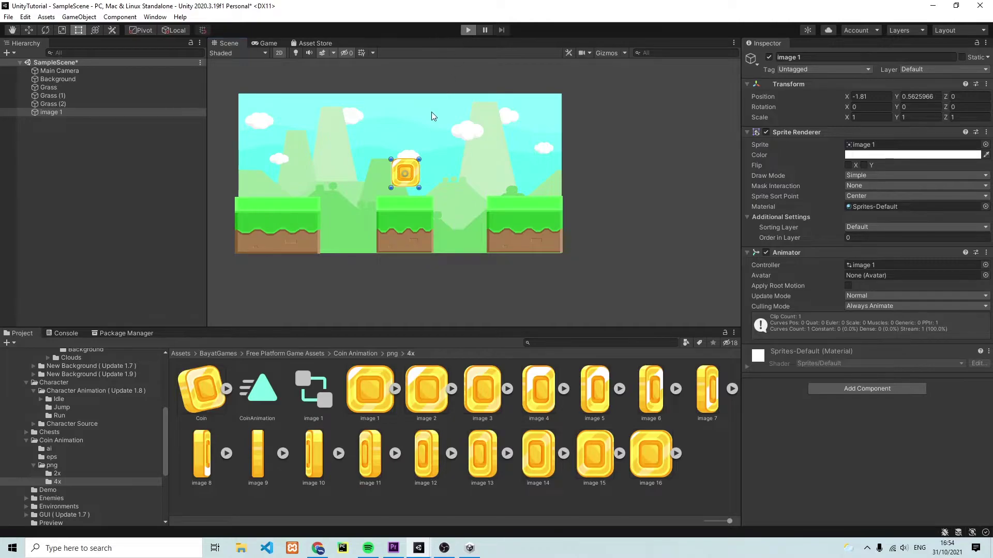
- Play the scene to check the coin's animation, and stop playback
key("ctrl+p")
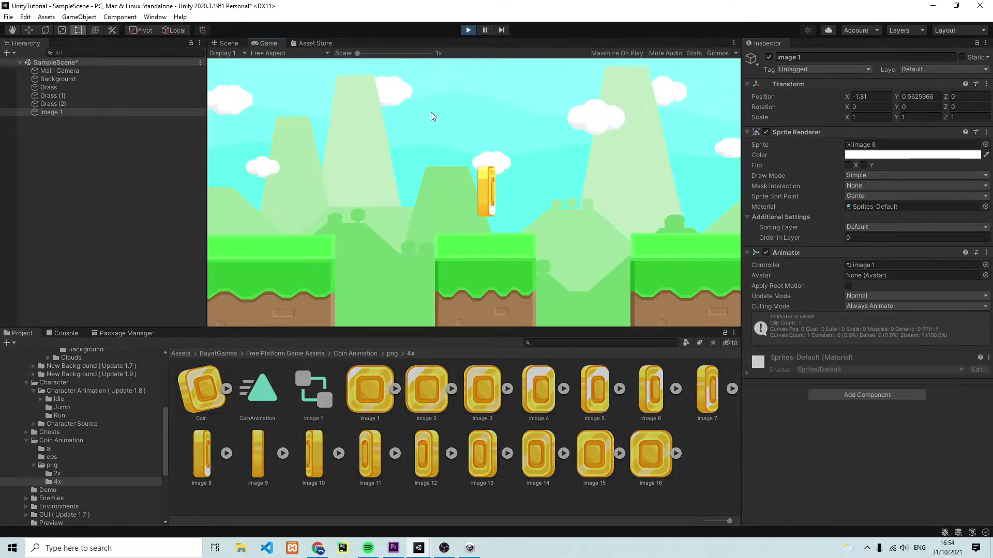
left_click(467, 30)
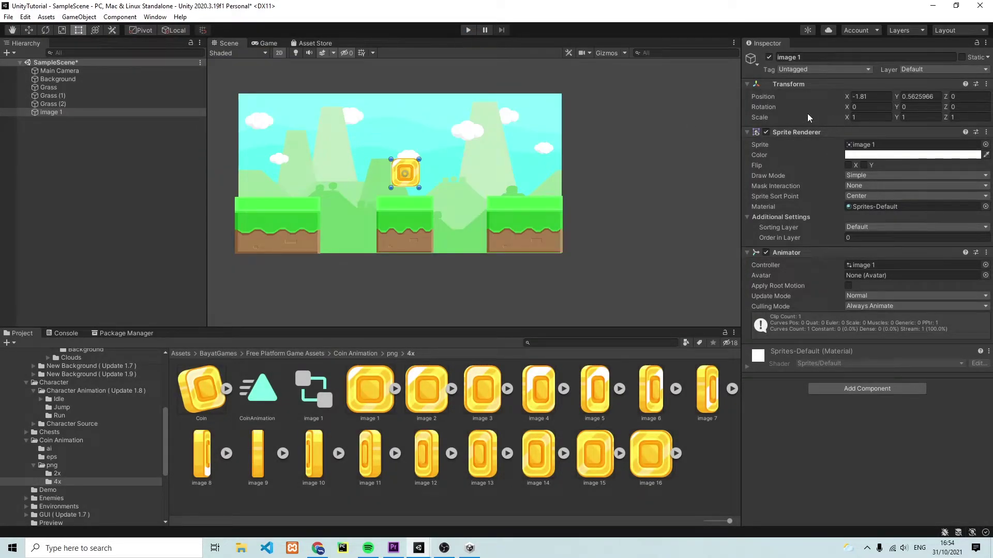
- Save the scene with the coin's Order in Layer set to 1, and select the background image
left_click(412, 180)
left_click(411, 179)
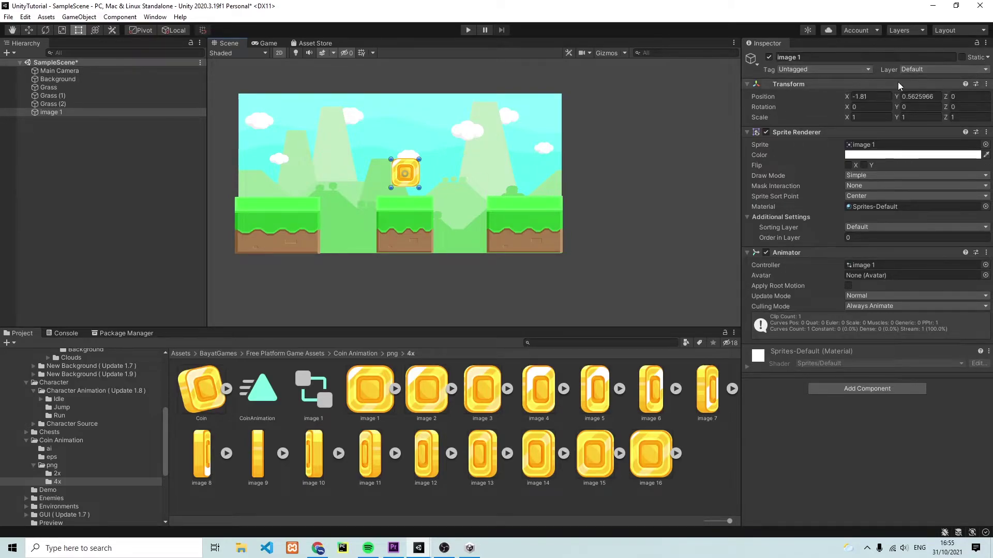
left_click(914, 70)
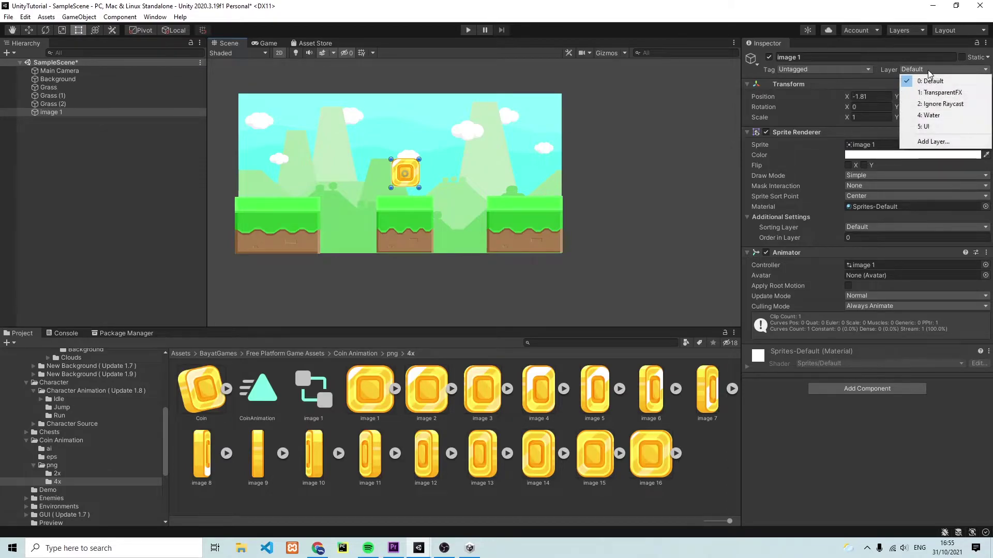
left_click(920, 78)
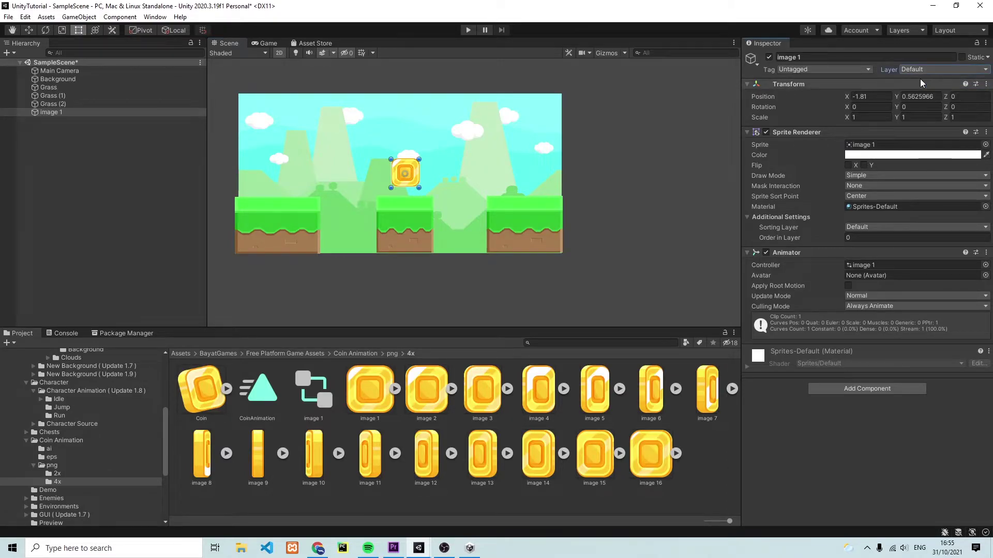
left_click(857, 238)
type("1")
key("ctrl+s")
left_click(489, 158)
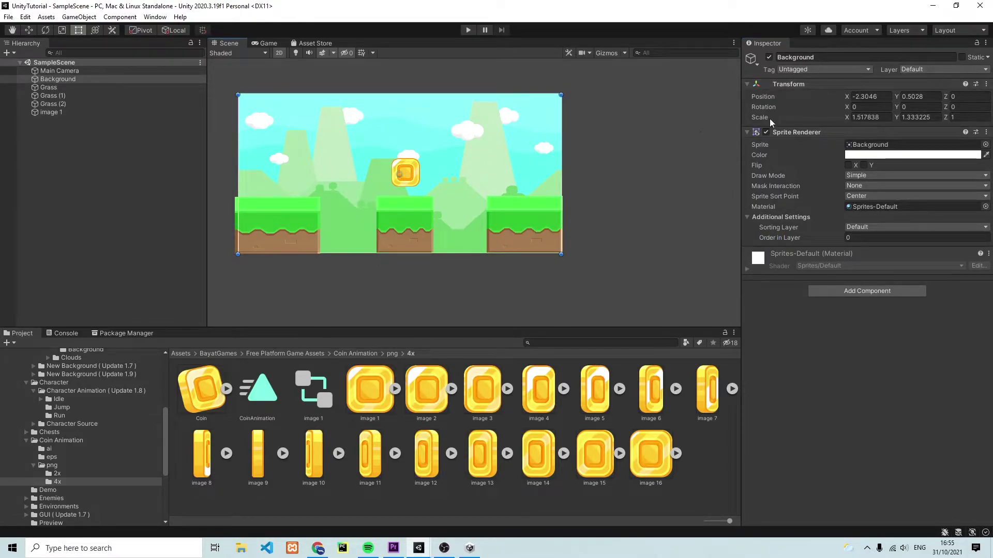
- Select the coin, play the scene to check its animation in front of the background, and stop playback
left_click(406, 175)
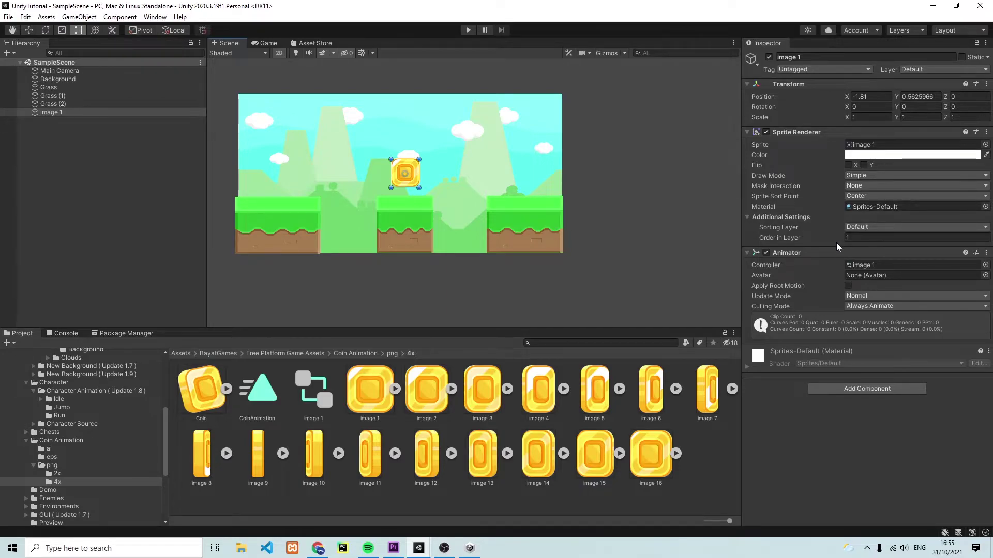
left_click(469, 30)
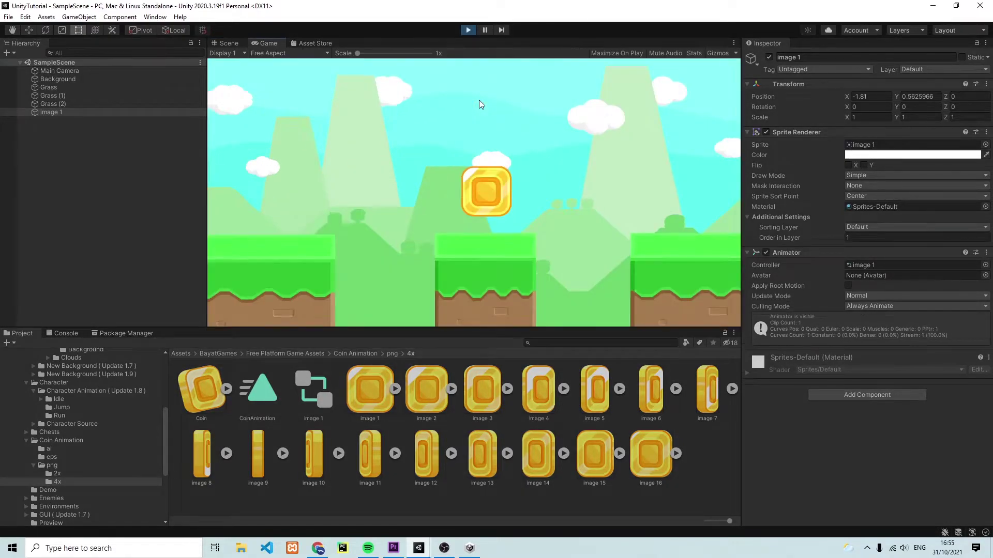
left_click(469, 30)
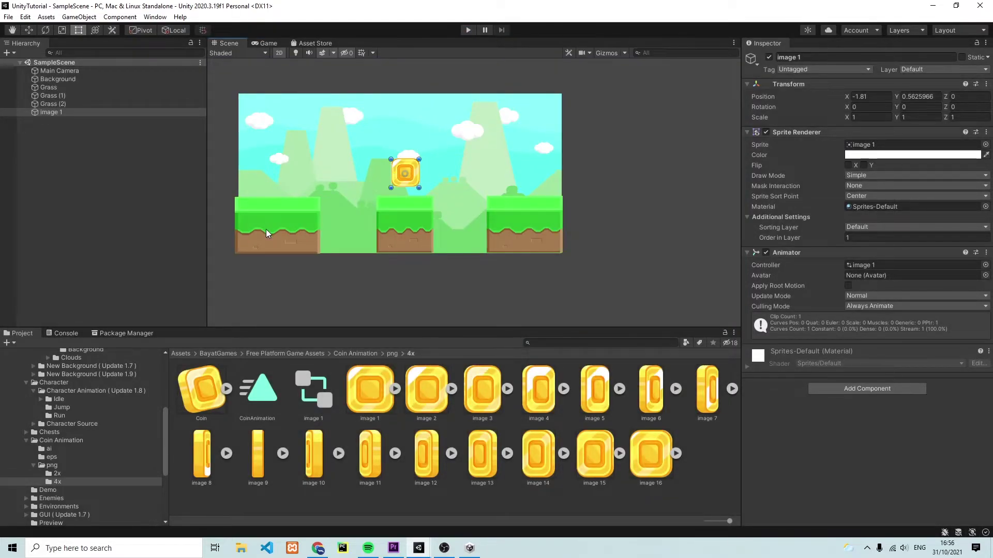
- Set the Order in Layer of the first and middle grass tiles to 2
left_click(265, 228)
left_click(290, 234)
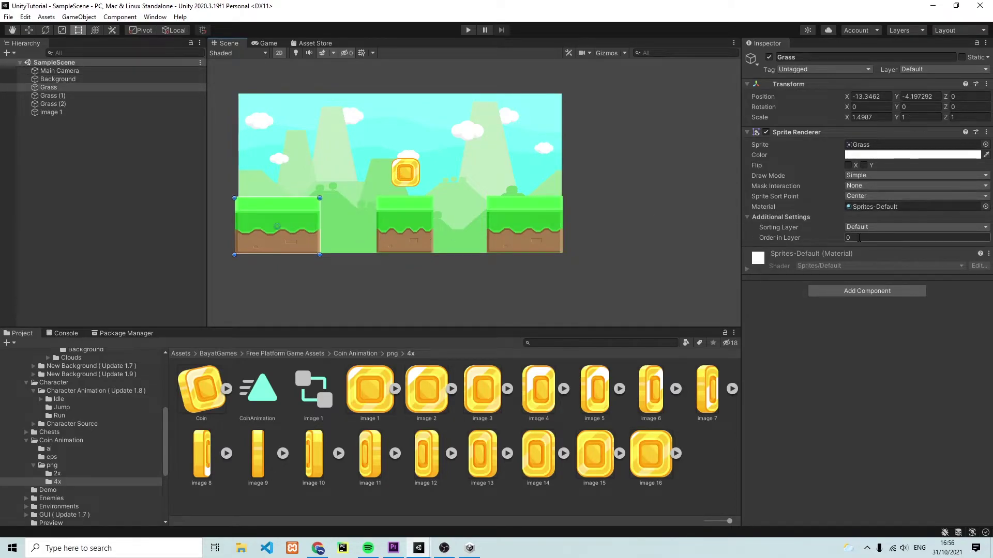
left_click(404, 231)
left_click(404, 231)
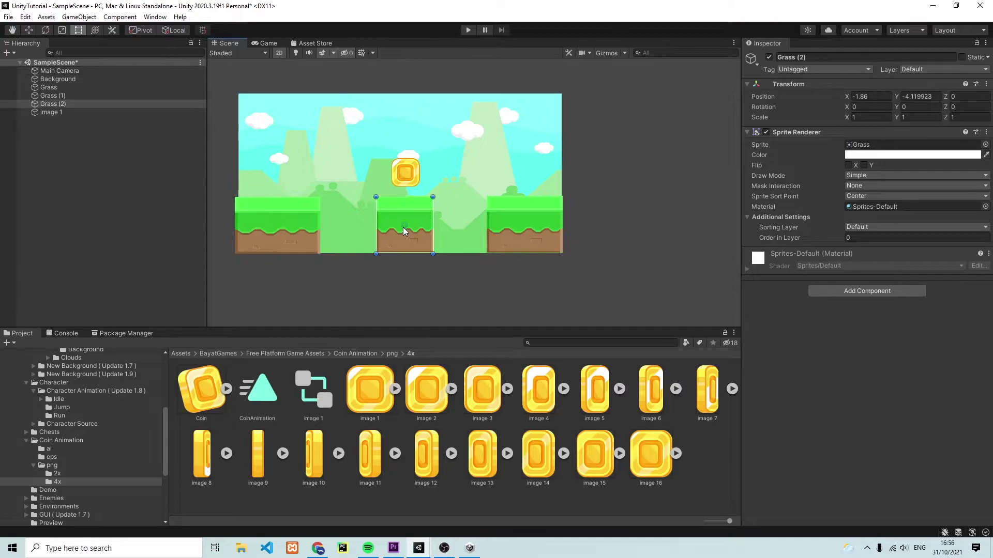
left_click(851, 237)
type("2")
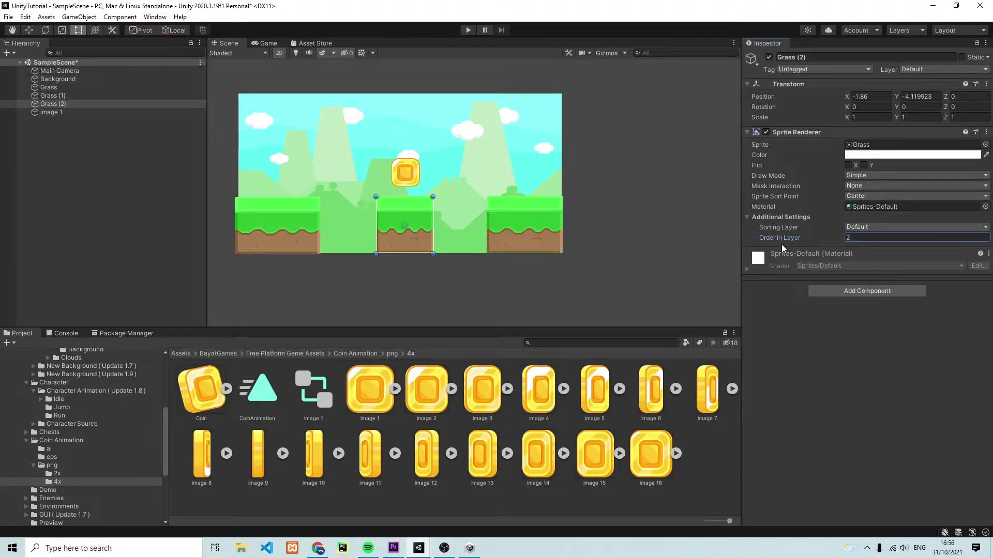
- Set the Order in Layer of the grass tile named Grass (1) to 2 and save the scene
left_click(529, 222)
left_click(529, 222)
left_click(861, 237)
type("2")
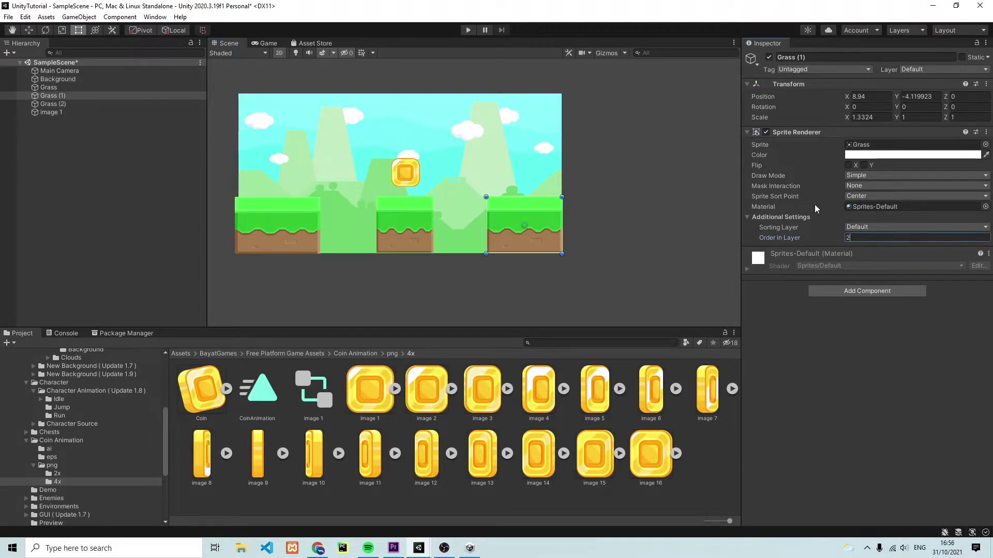
key("ctrl+s")
left_click(433, 226)
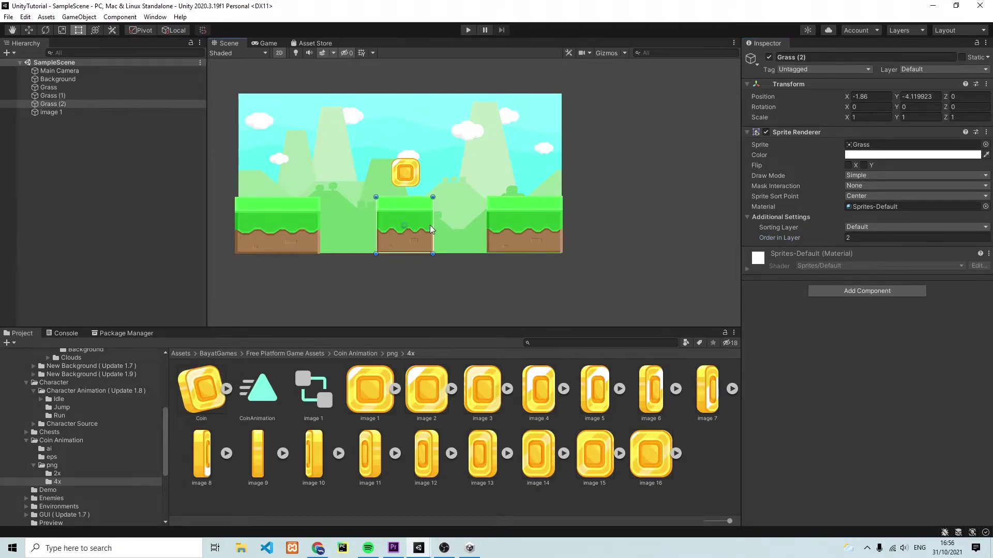
left_click(306, 223)
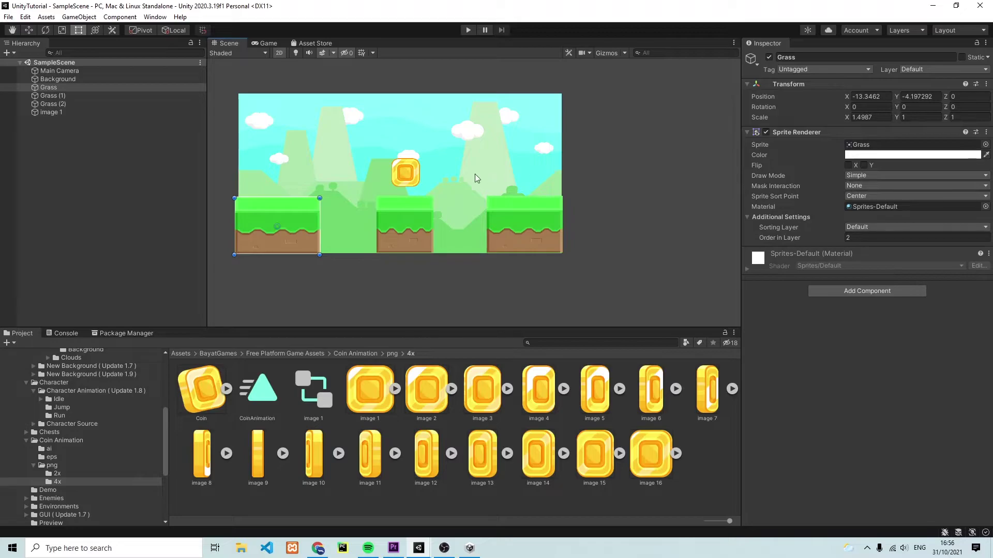
left_click(343, 231)
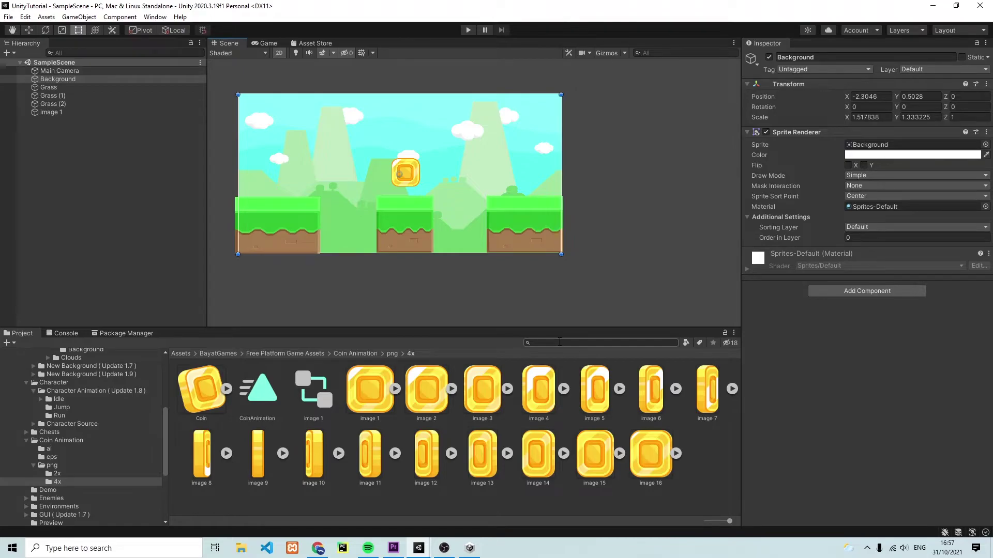
- Search the project assets for water and open the 2x png folder of the 2.5D View water animation
left_click(560, 342)
type("water")
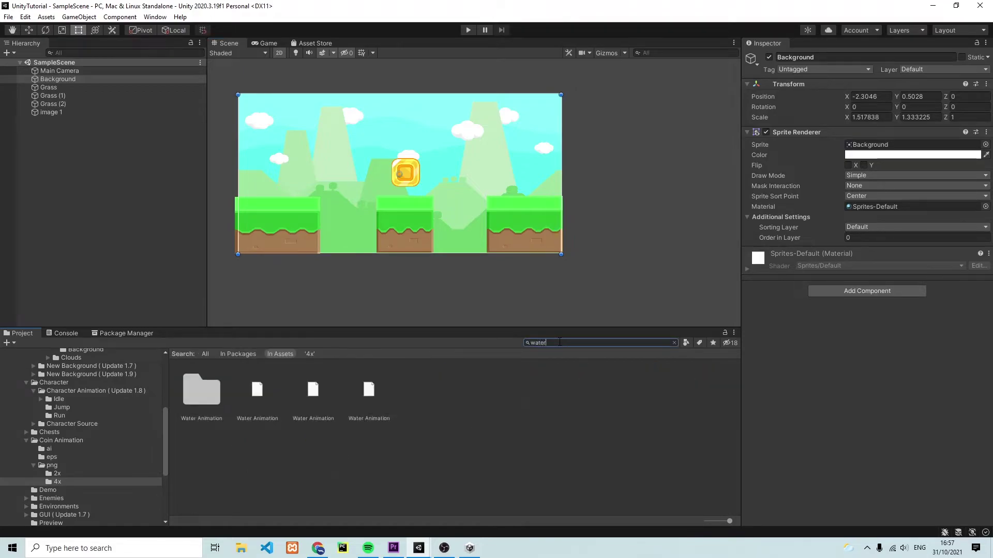
double_click(188, 395)
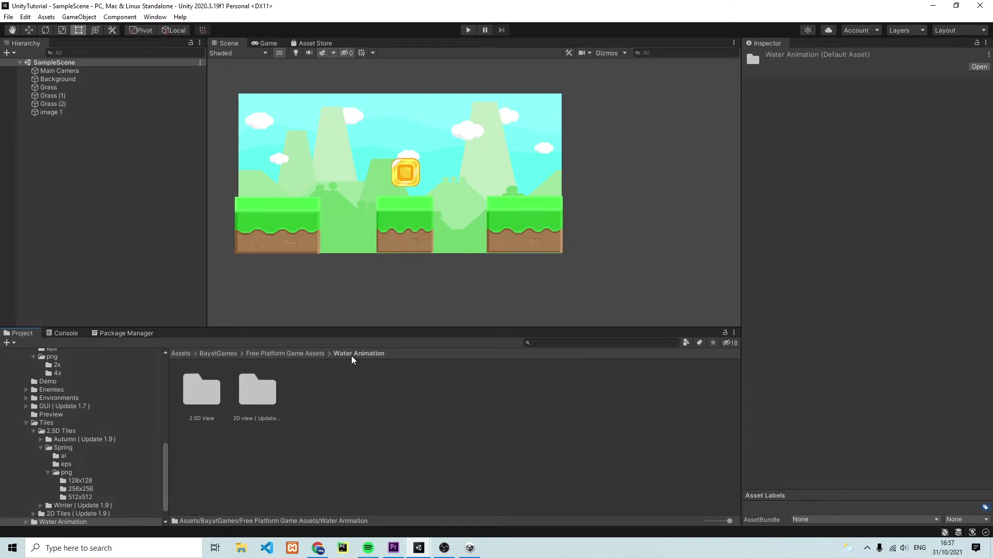
double_click(206, 398)
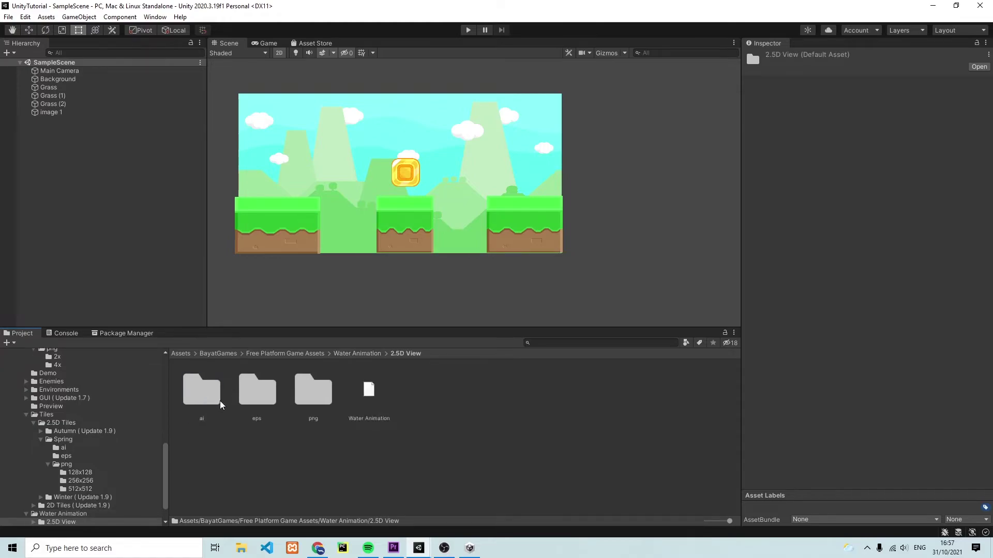
double_click(305, 402)
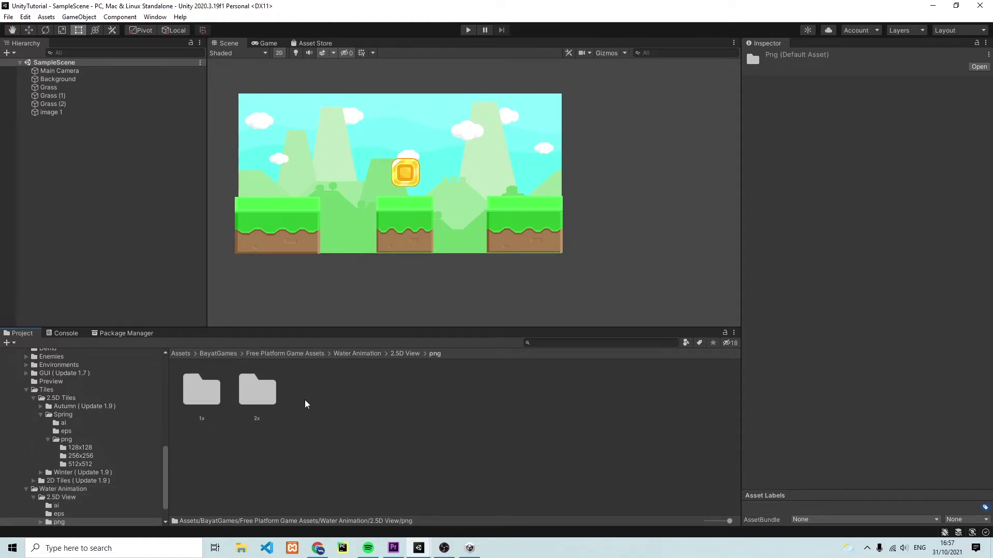
double_click(269, 393)
- Place image 1 through image 17 together in the scene and save the new animation as waterAnimation
left_click(204, 398)
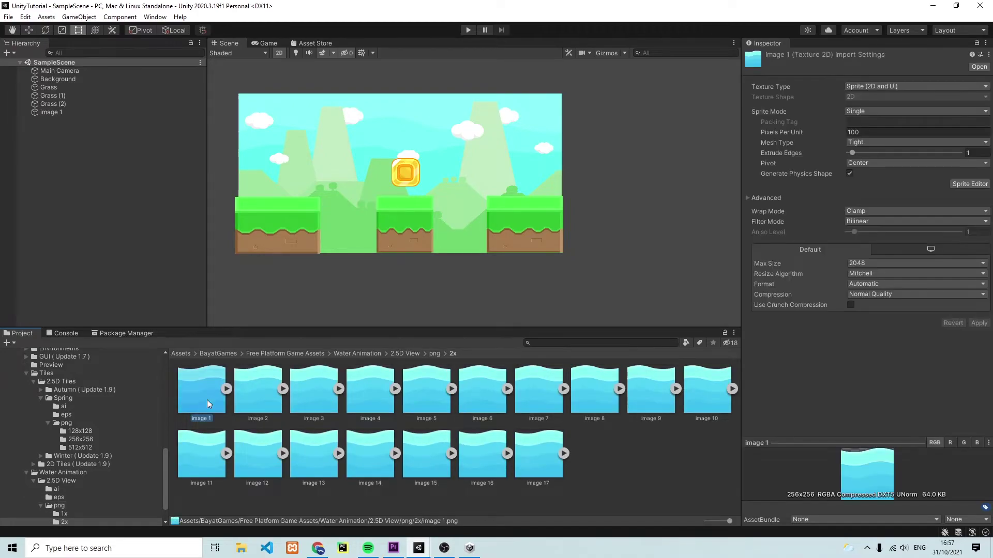
left_click(529, 454, "shift")
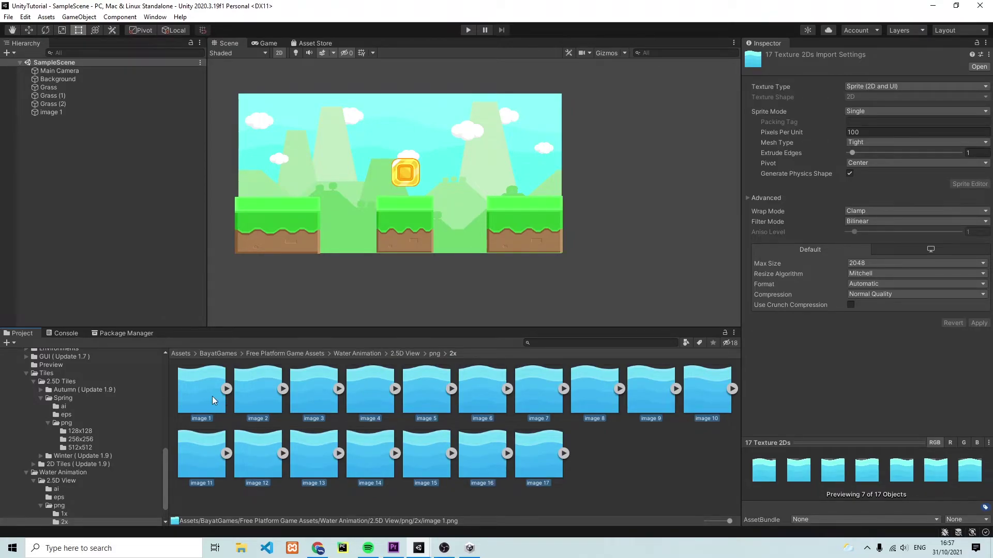
left_click_drag(197, 401, 336, 155)
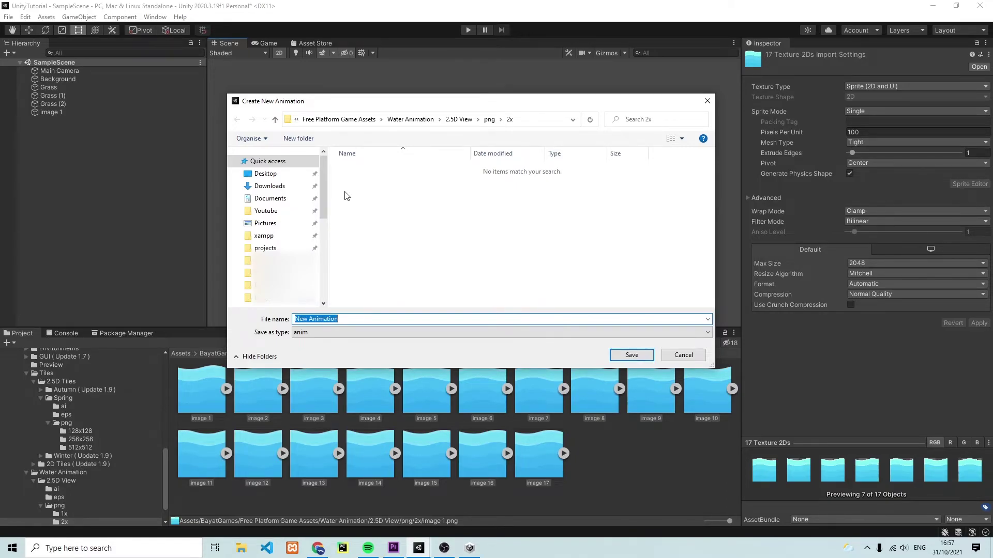
type("waterAnimation")
left_click(631, 355)
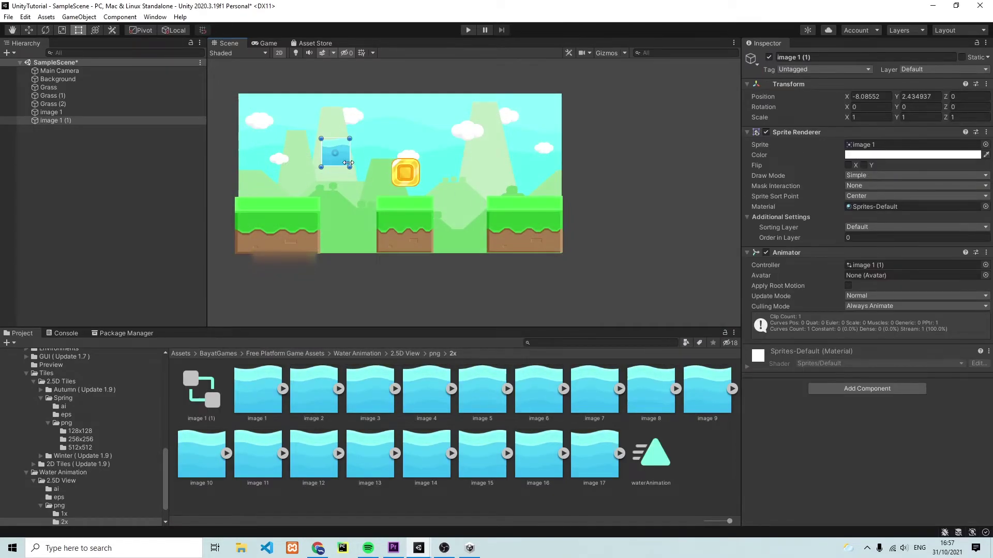
- Resize the water to about 2.12 by 2.01 scale to fill the first grass gap, and duplicate it into the second gap at X 3.22
left_click_drag(352, 174, 482, 239)
key("ctrl+d")
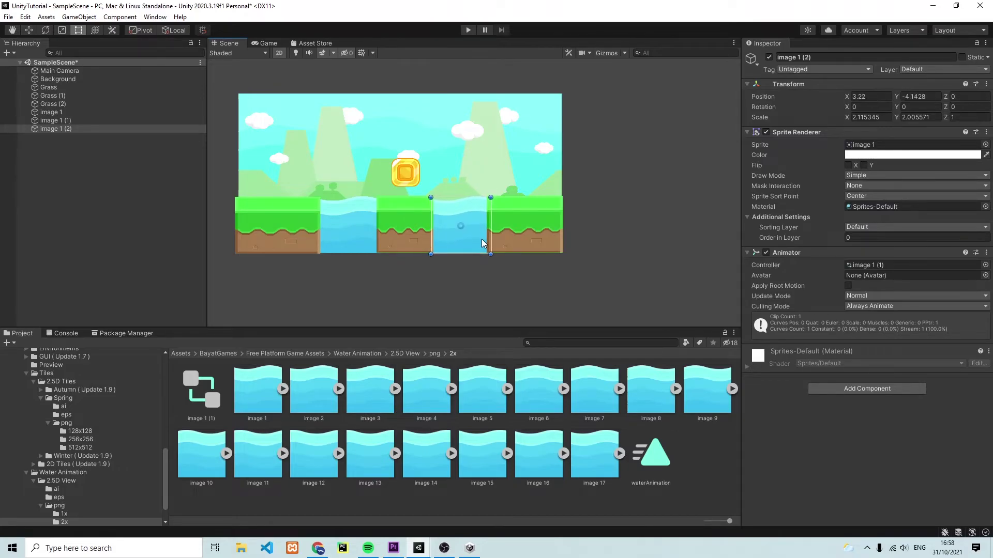
left_click(523, 272)
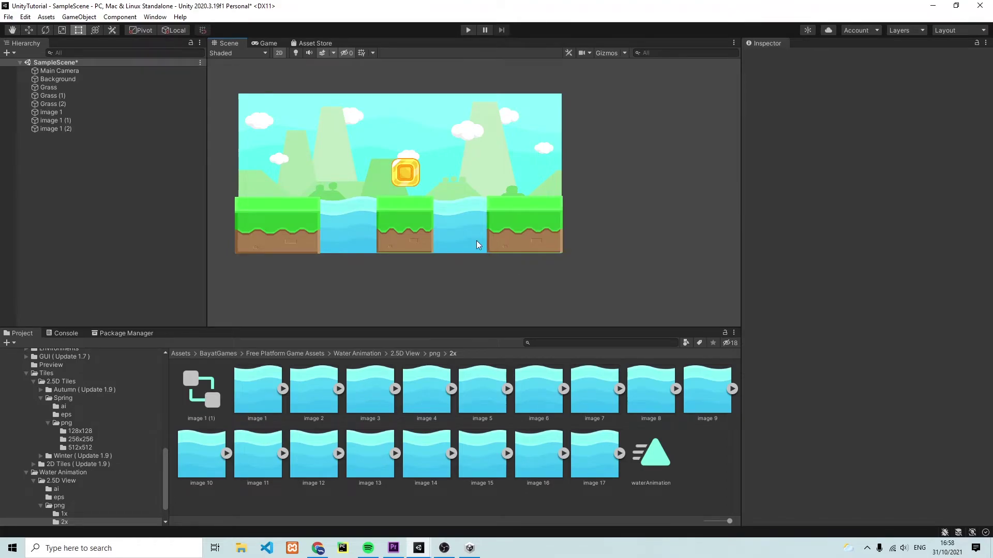
- Set the Order in Layer of both water tiles to 1 and save the scene
left_click(463, 235)
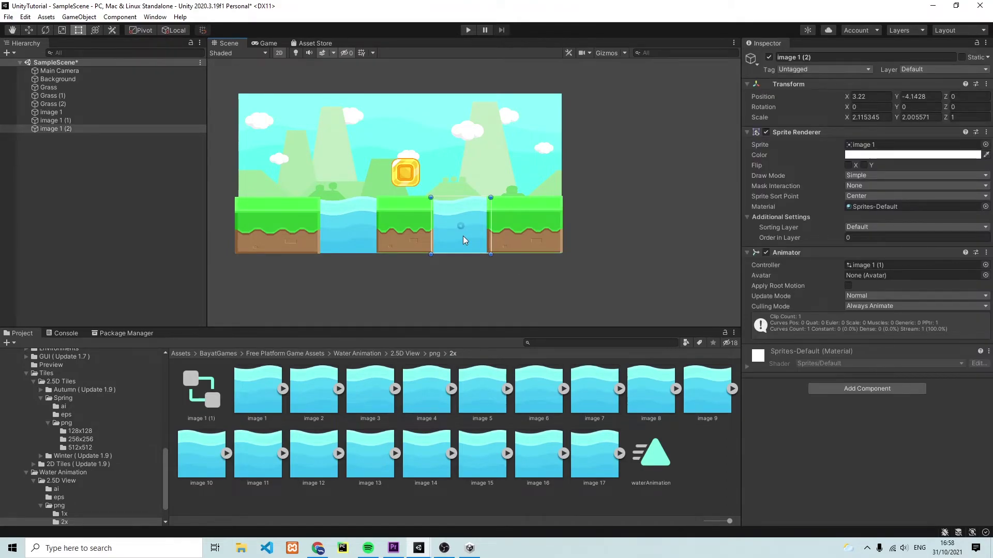
left_click(849, 237)
type("1")
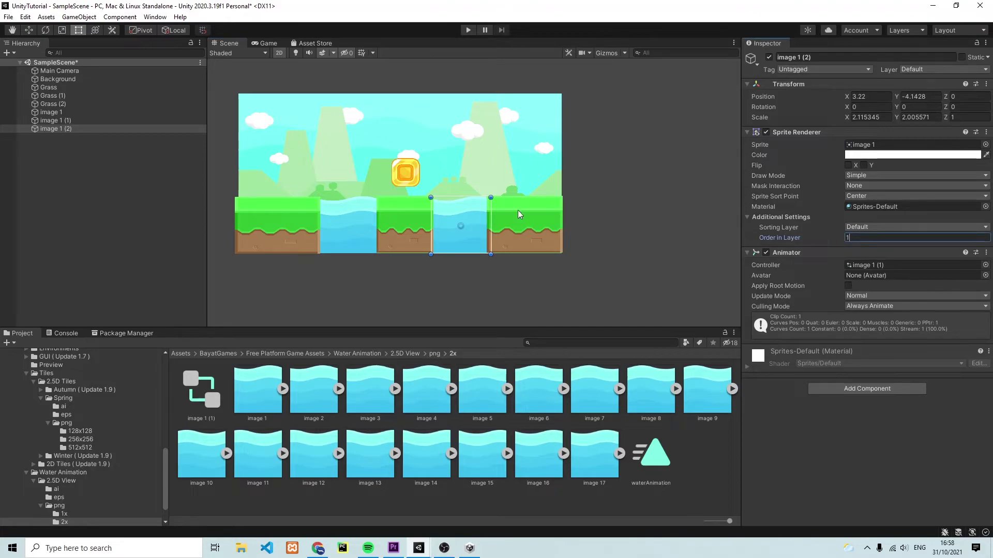
left_click(371, 222)
left_click(817, 237)
type("1")
key("ctrl+s")
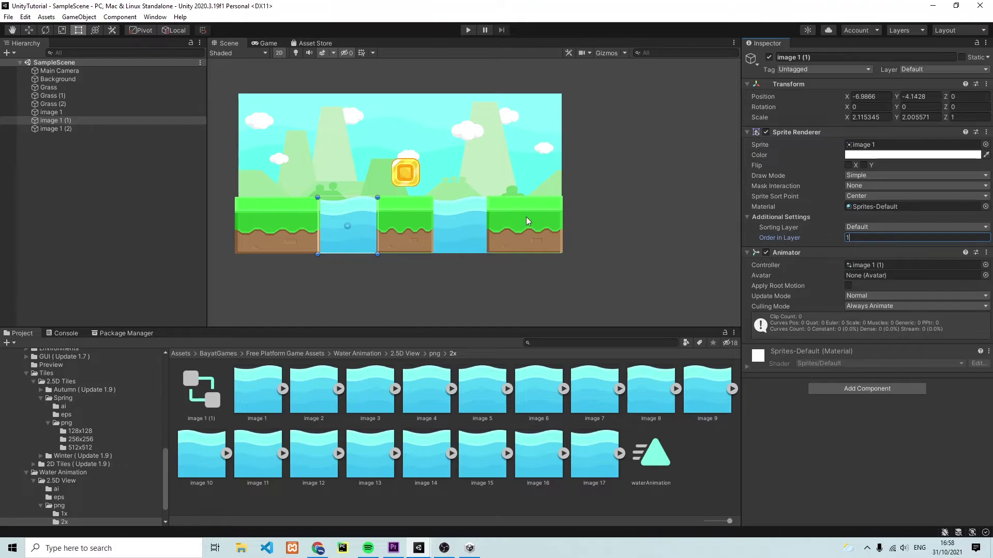
left_click(477, 220)
left_click(355, 221)
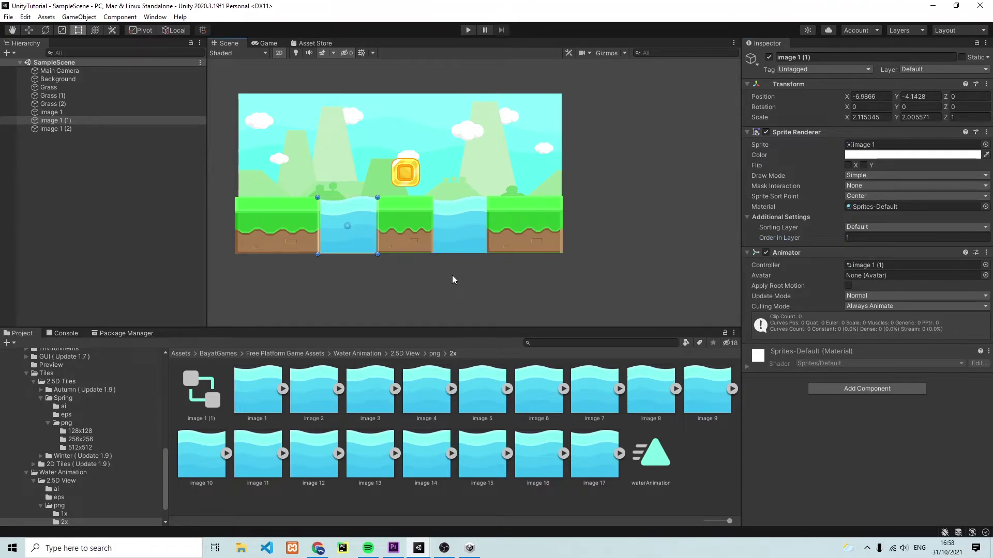
- Search the assets for tree, add a green Tree, and scale it down to about 0.31 by 0.29 above the first grass tile
left_click(569, 343)
type("tree")
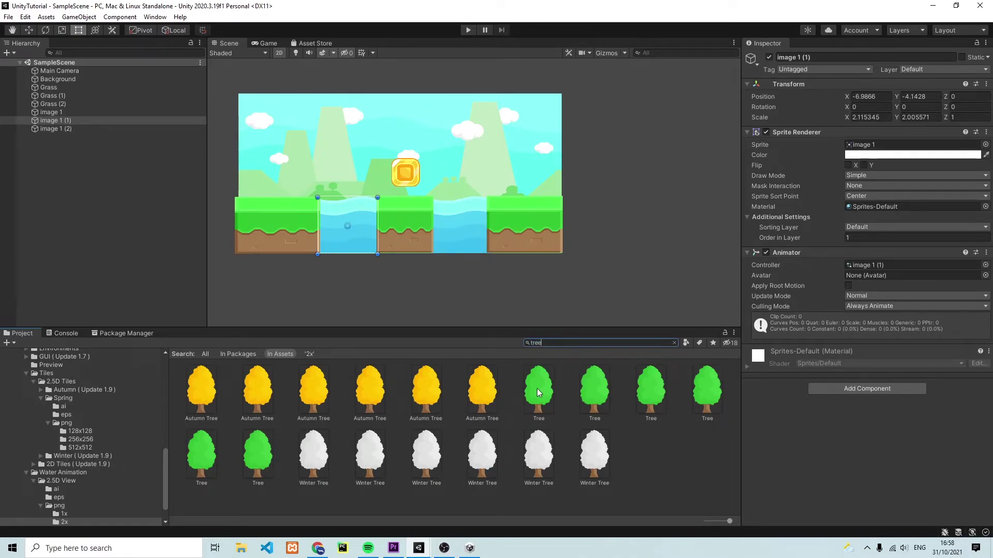
left_click_drag(543, 400, 501, 201)
left_click_drag(550, 133, 565, 186)
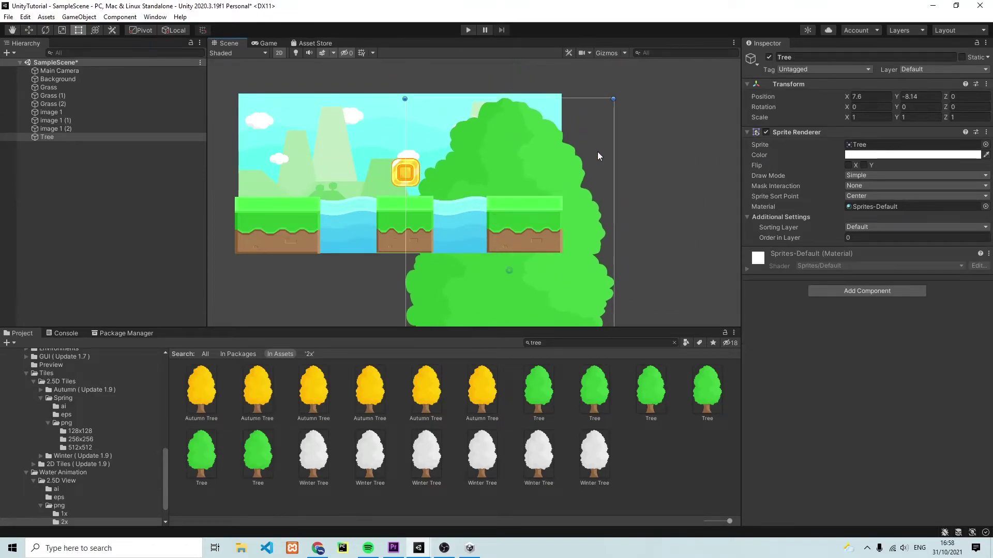
left_click_drag(614, 96, 502, 291)
left_click_drag(443, 311, 299, 103)
left_click_drag(359, 82, 252, 130)
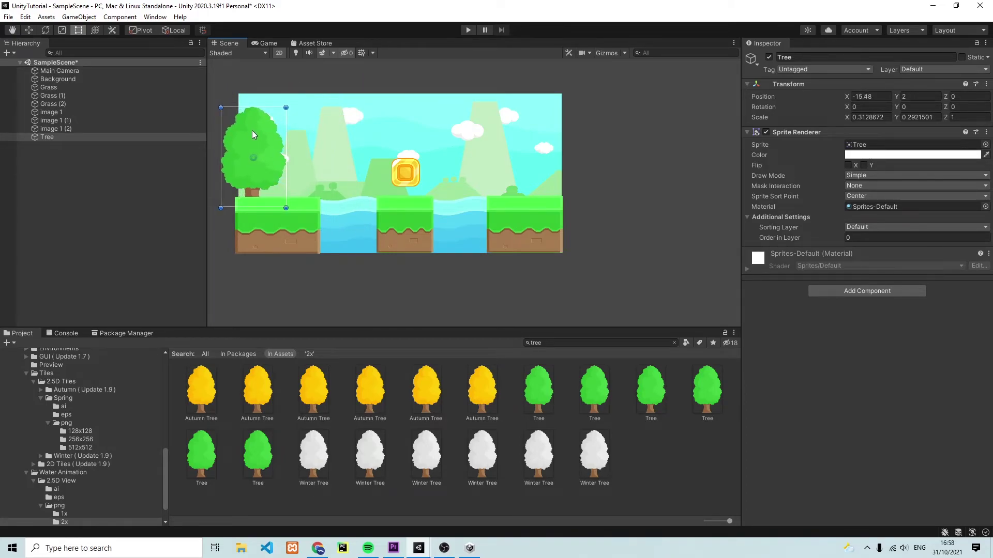
- Set the tree's Order in Layer to 3 and shift it slightly to X -15.2, Y 2.14
left_click(858, 239)
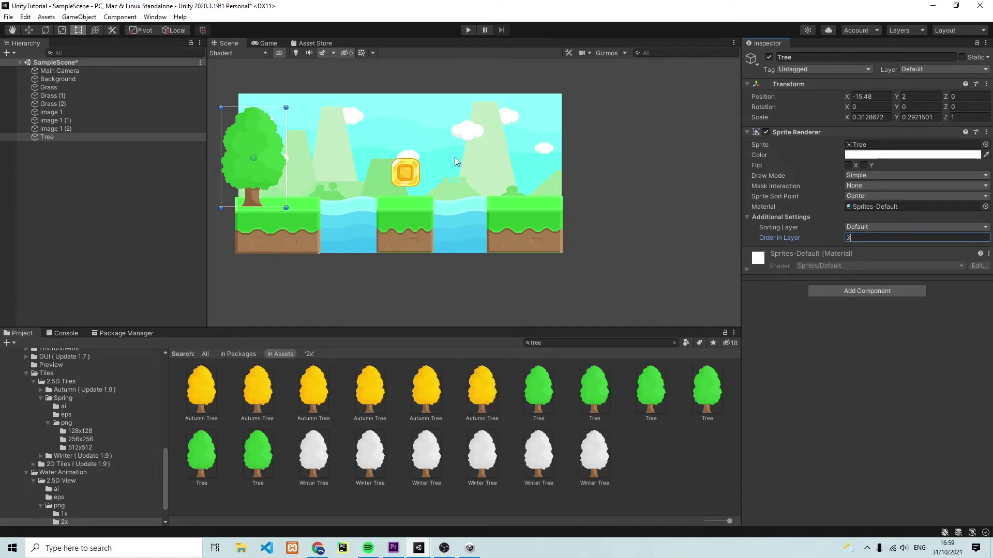
left_click_drag(266, 150, 270, 145)
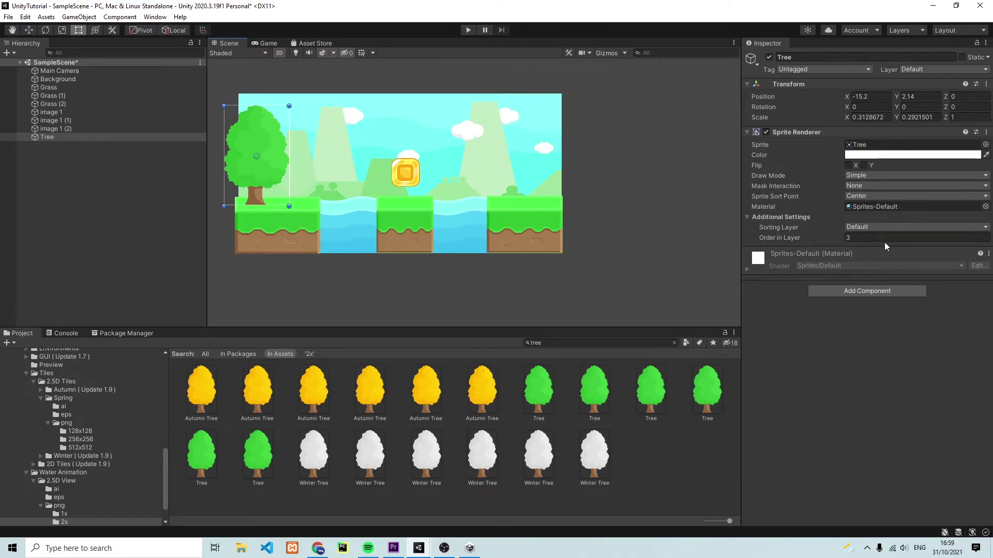
left_click(838, 238)
- Play the scene to check the water animation and the tree, stop playback, and save the scene
left_click(468, 30)
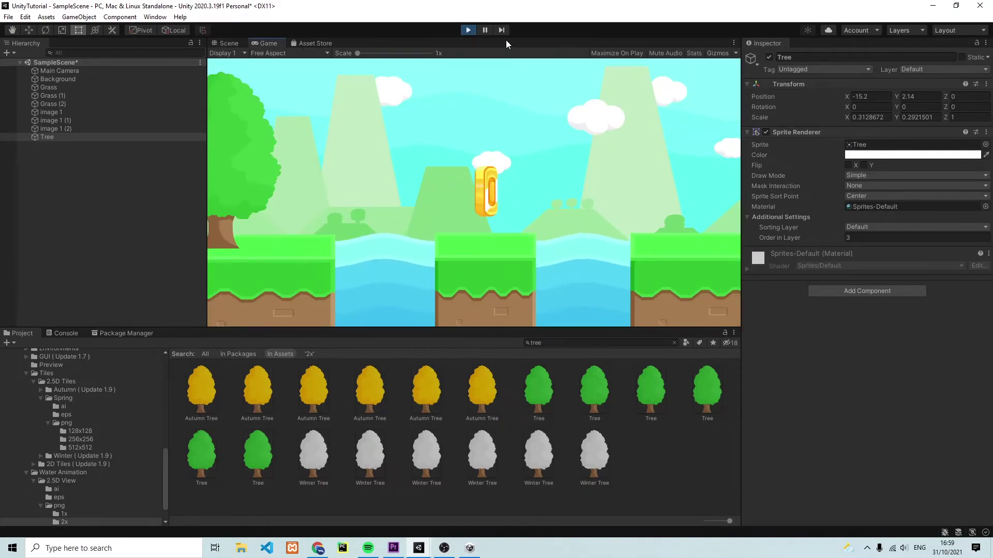
left_click(467, 30)
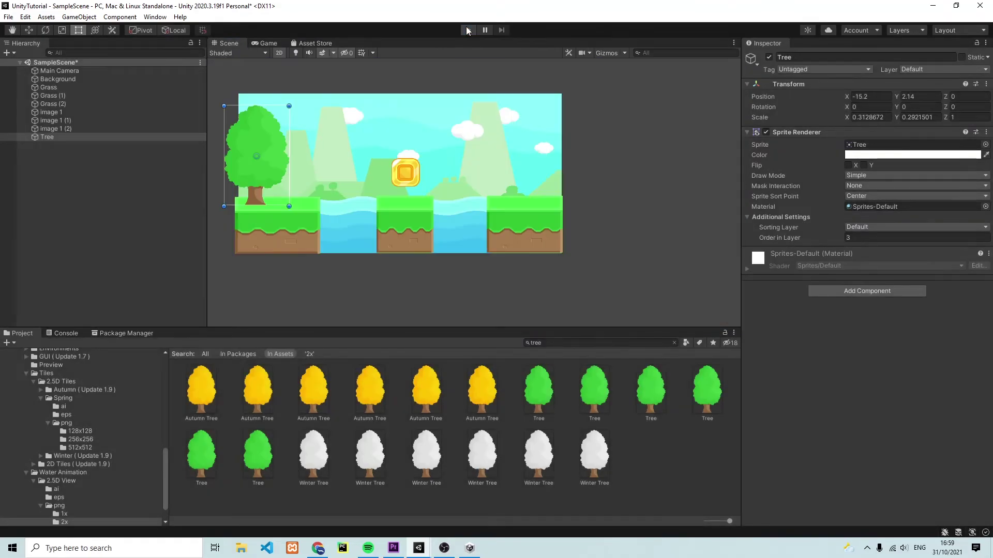
key("ctrl+s")
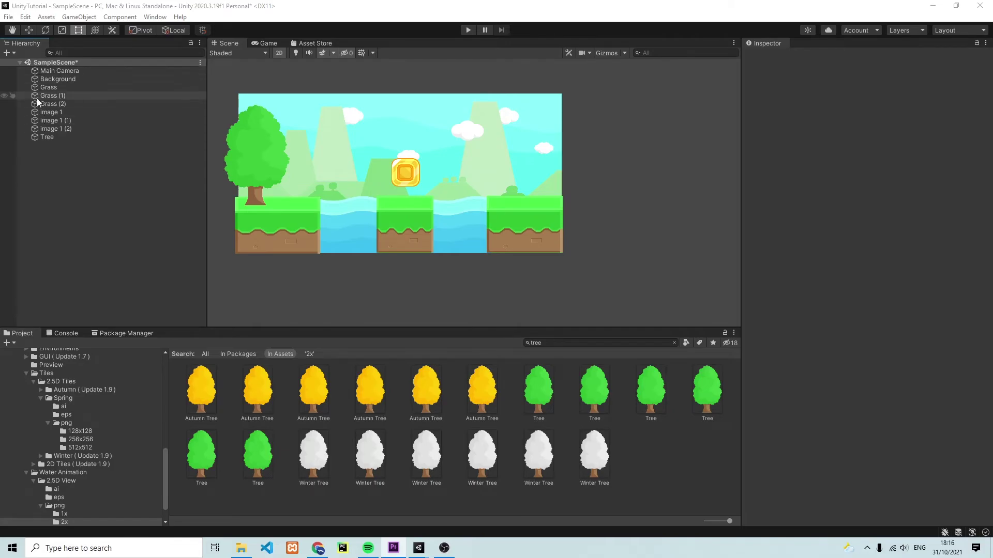
- Create an empty object in the scene hierarchy and name it Grass
right_click(58, 162)
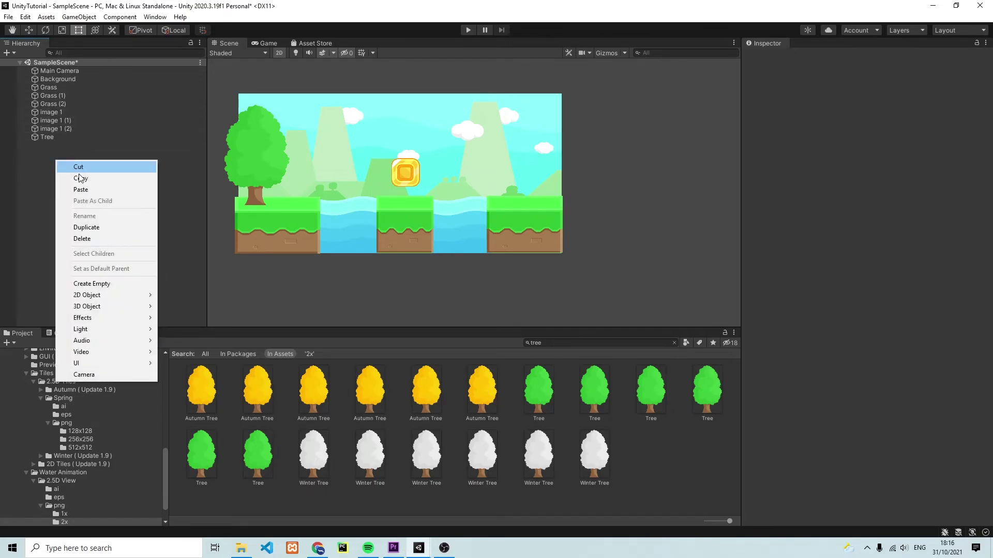
left_click(111, 286)
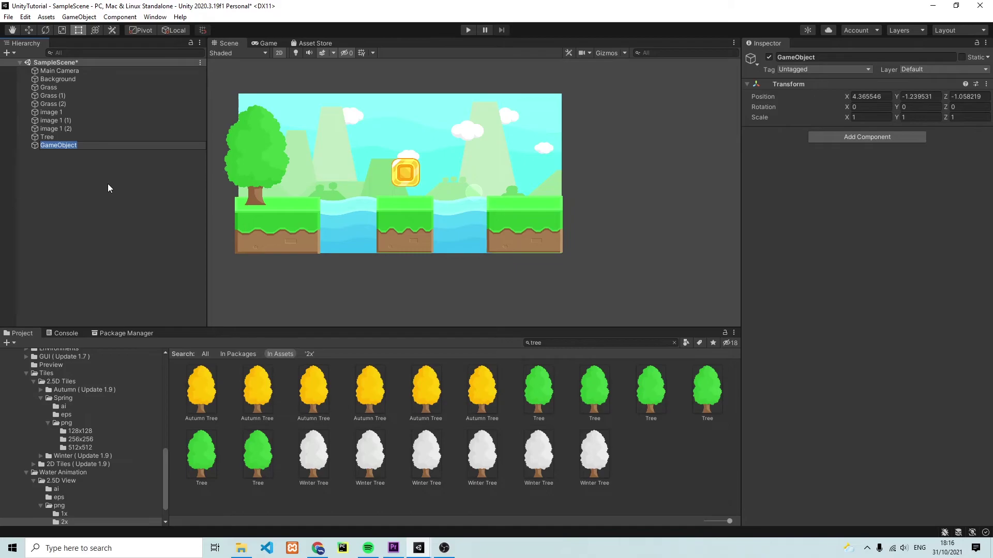
type("Grass")
key("Return")
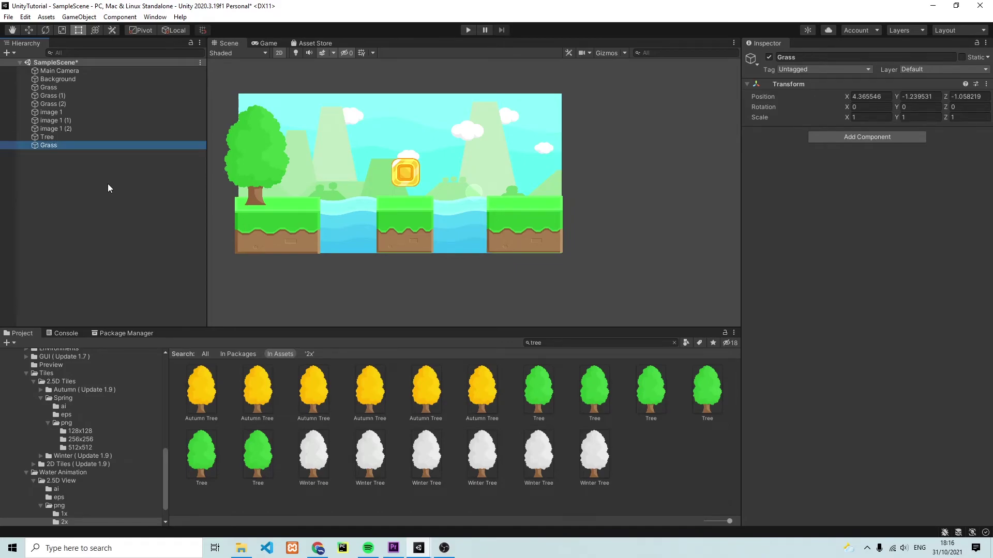
- Nest the three grass tile objects under the empty Grass parent and collapse the group
left_click(51, 87)
left_click(56, 94, "shift")
left_click(56, 103, "shift")
left_click_drag(56, 103, 51, 145)
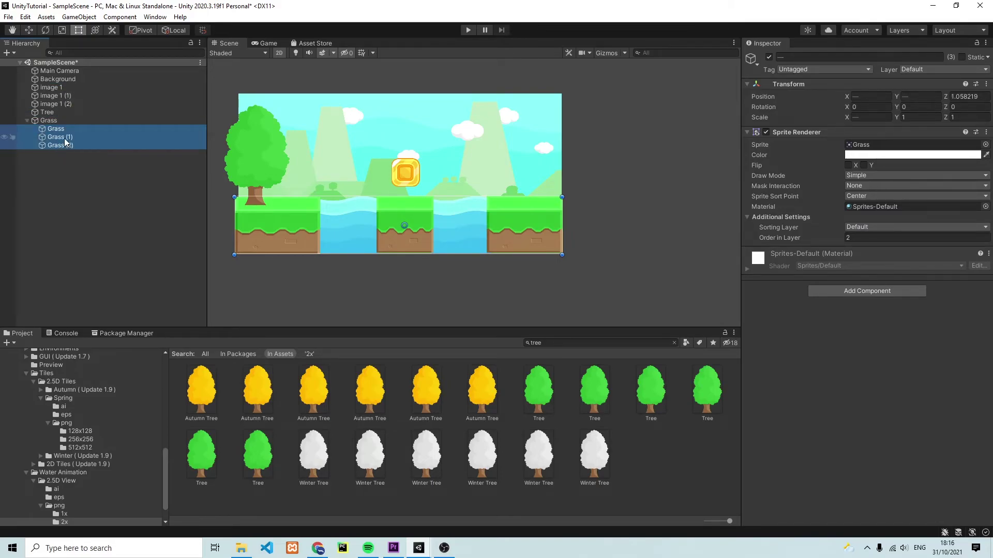
left_click(29, 120)
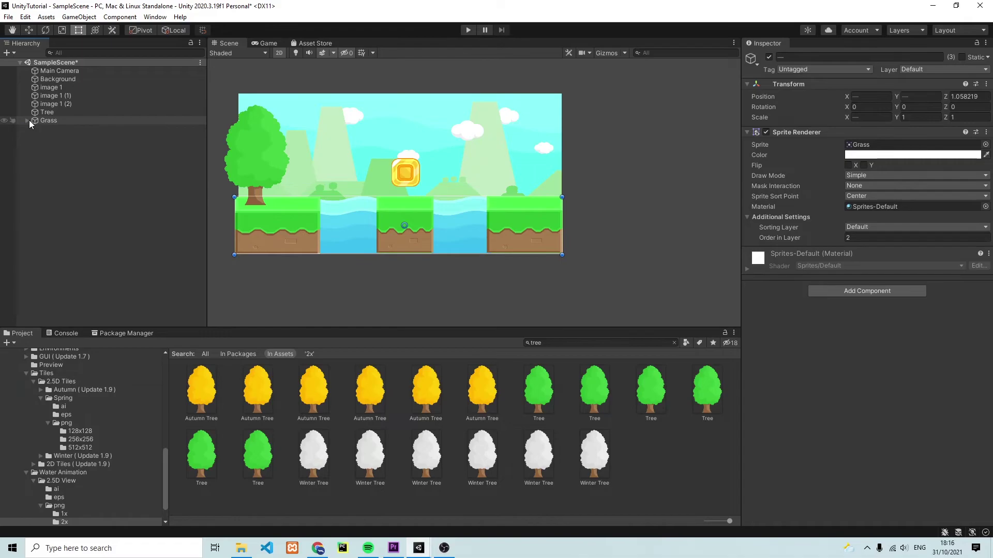
- Rename the first water object, image 1 (1), as "water 1" in the hierarchy
left_click(51, 86)
left_click(53, 95)
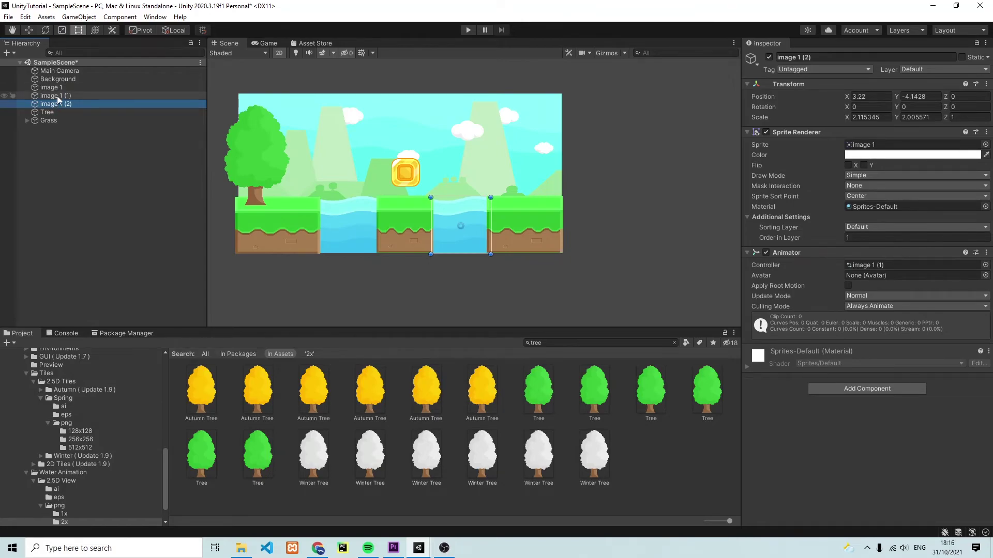
double_click(61, 97)
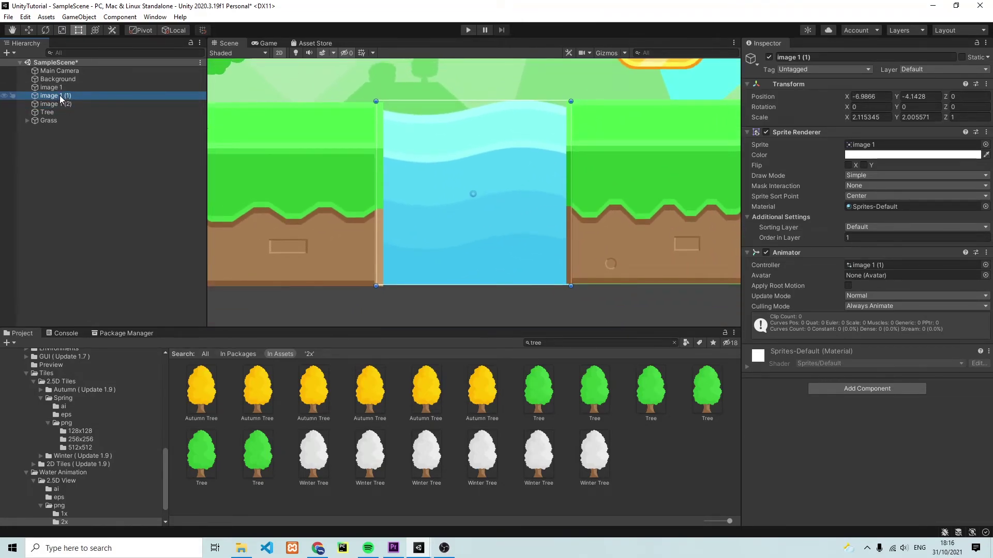
right_click(60, 97)
left_click(91, 150)
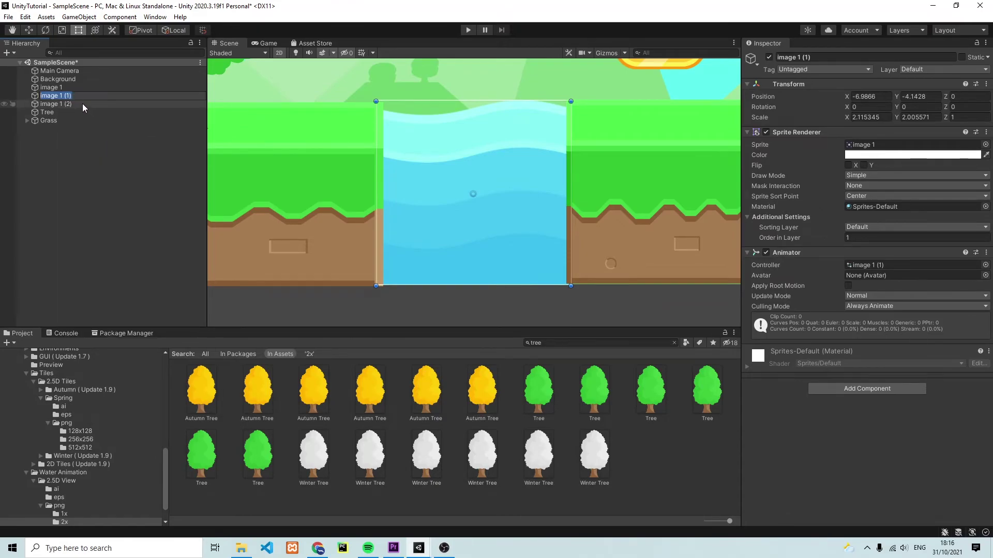
type("water 1")
- Rename the second water object, image 1 (2), as "water 2" in the hierarchy
left_click(61, 106)
right_click(60, 105)
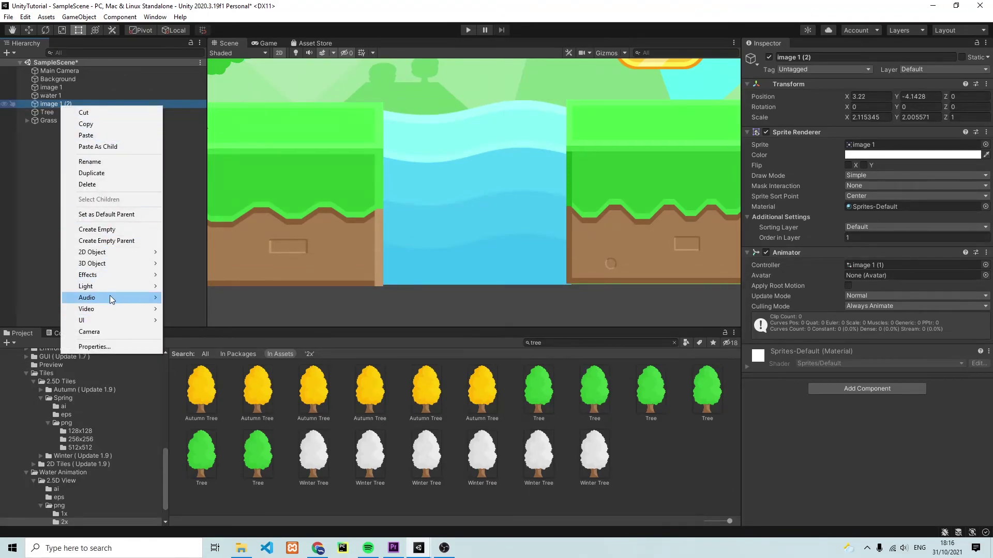
left_click(103, 162)
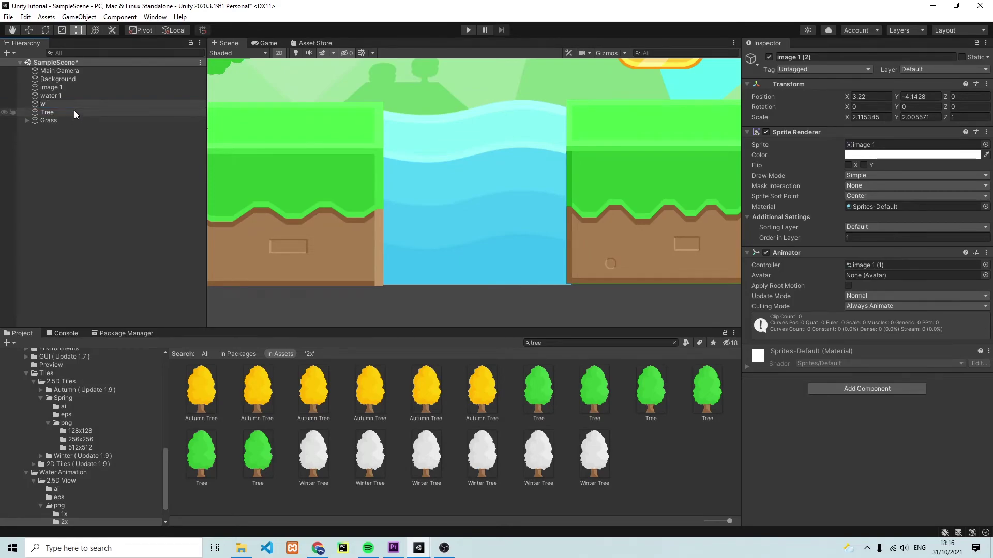
type("water 2")
left_click(73, 147)
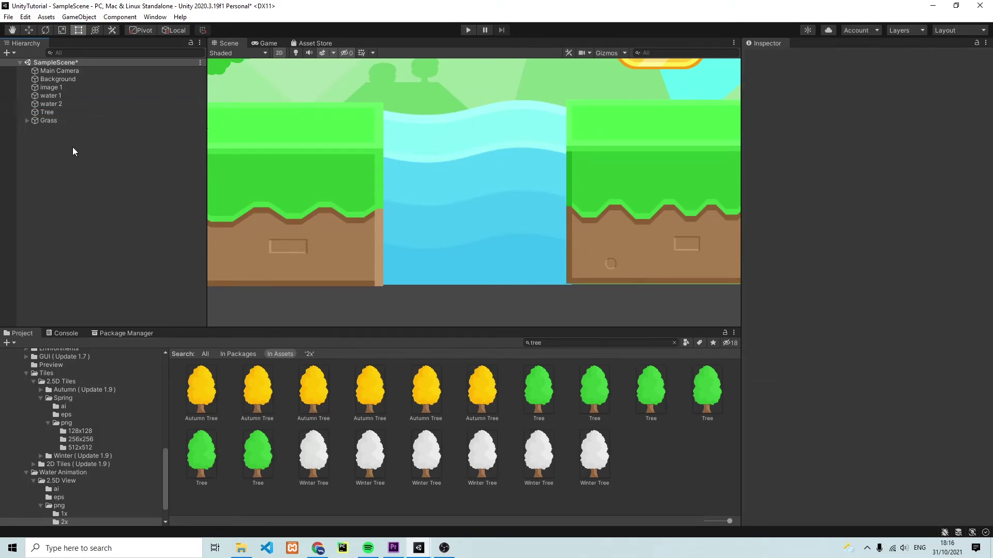
- Create an empty object at the root of the scene hierarchy and name it Water
right_click(61, 142)
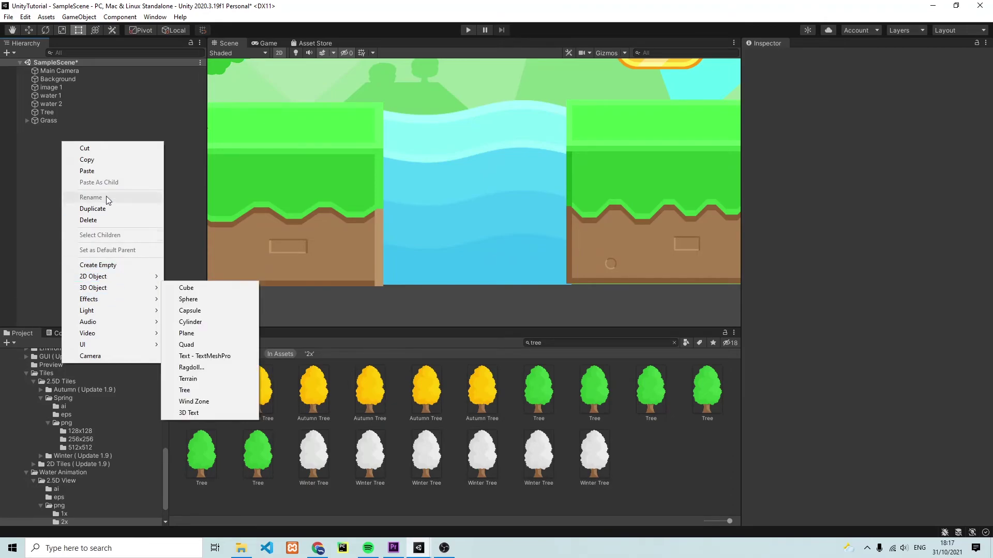
left_click(116, 264)
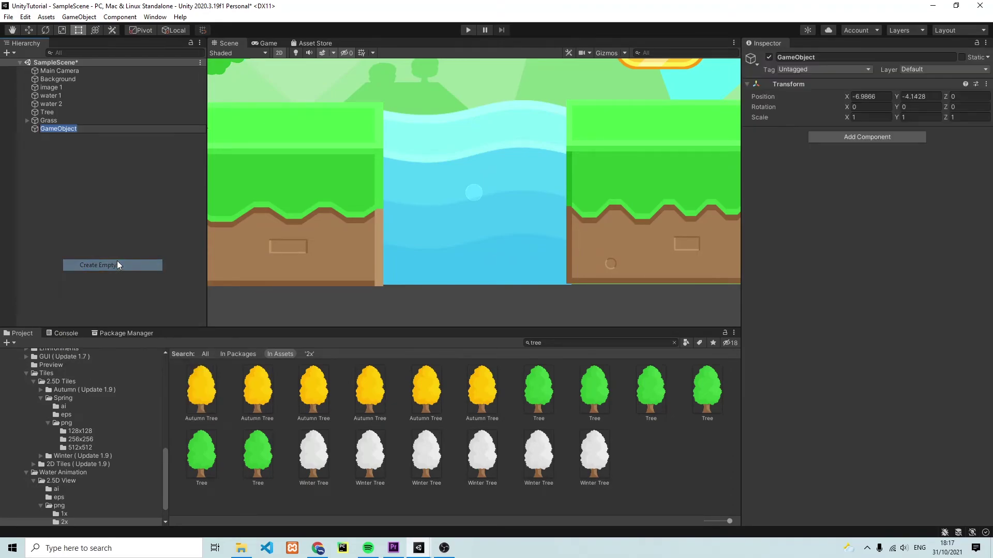
type("Water")
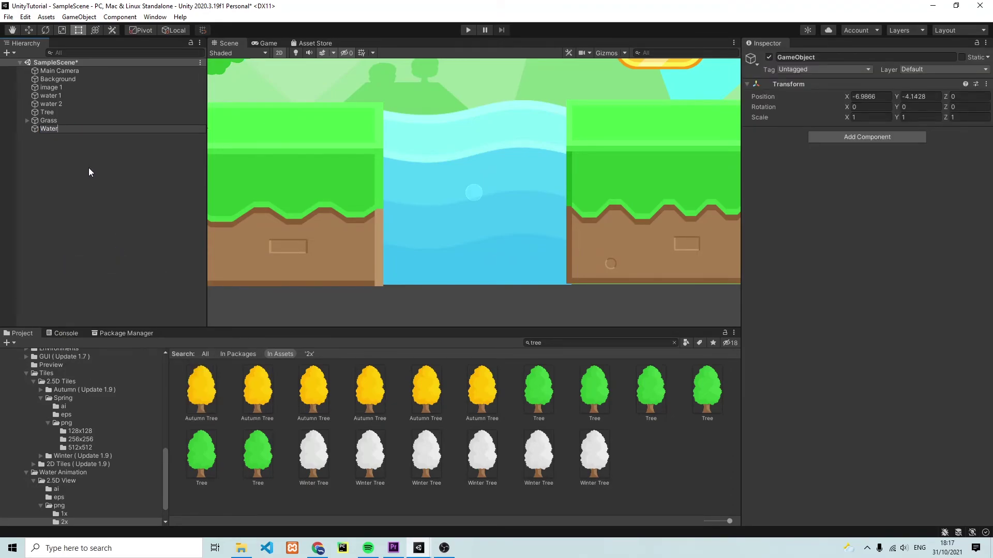
key("Return")
- Nest water 1 and water 2 under the empty Water parent and collapse the group
left_click(59, 95)
left_click(60, 104, "shift")
left_click_drag(65, 103, 56, 128)
left_click(28, 112)
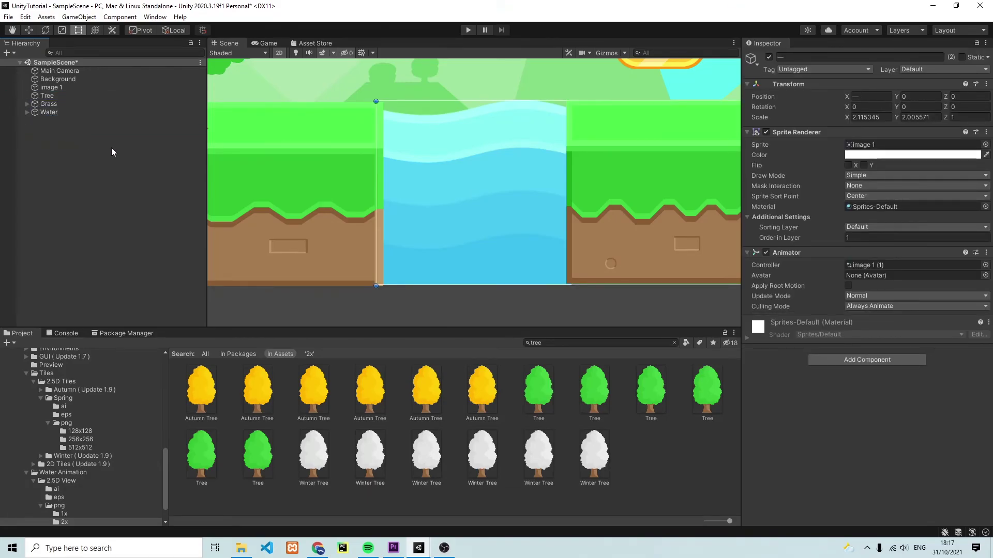
- Clear the selection and examine the whole map layout in the scene, from the tree to the last grass tile
scroll(466, 166, "down", 2)
scroll(466, 166, "down", 11)
scroll(665, 108, "up", 5)
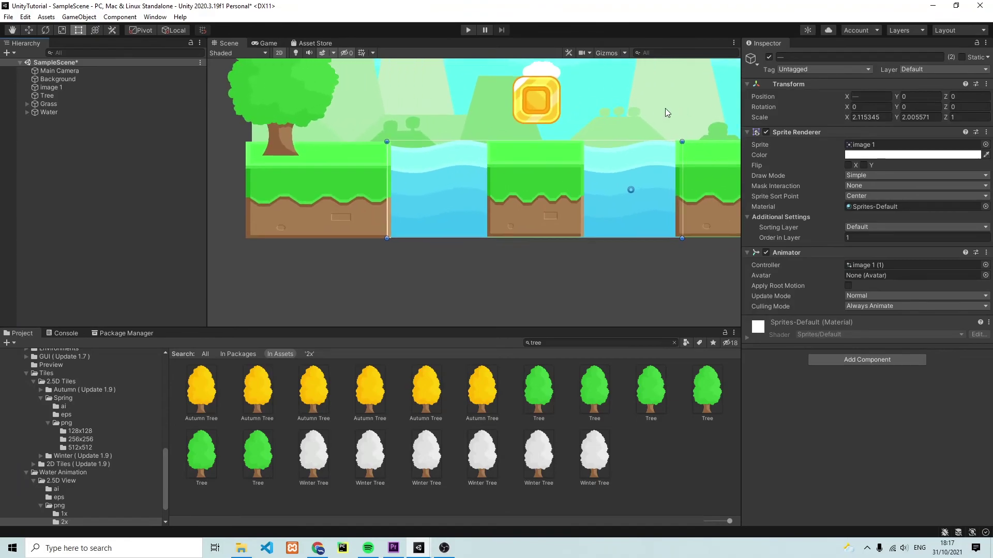
scroll(658, 89, "down", 8)
left_click(565, 236)
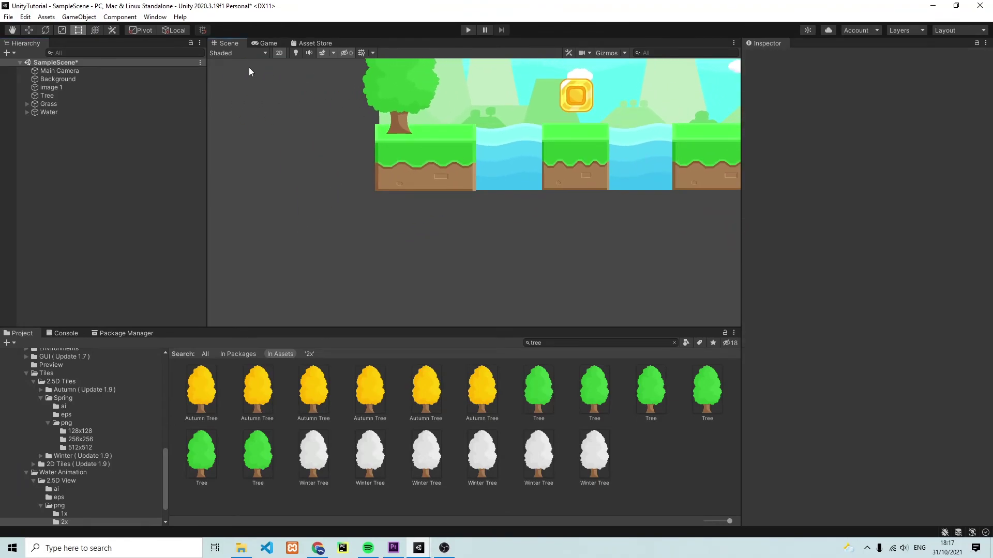
left_click(29, 30)
left_click(15, 31)
left_click_drag(600, 158, 494, 249)
- Identify the remaining image 1 object in the scene and rename it as Coin
left_click(54, 88)
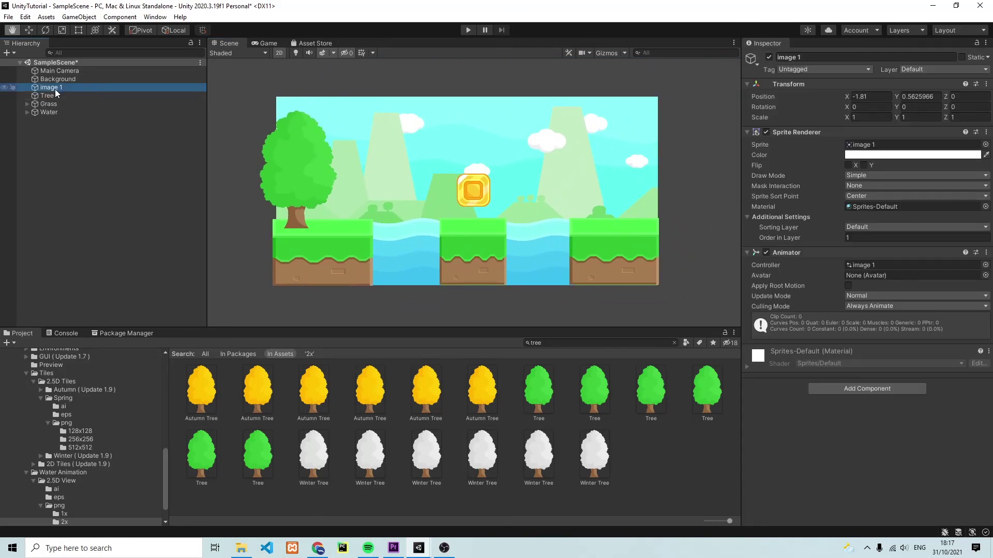
key("f")
key("f")
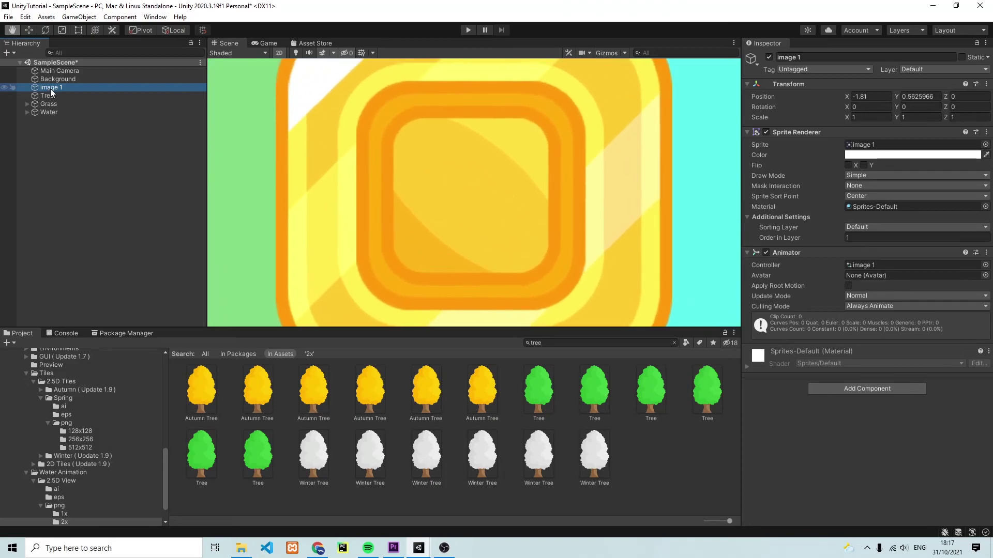
right_click(50, 88)
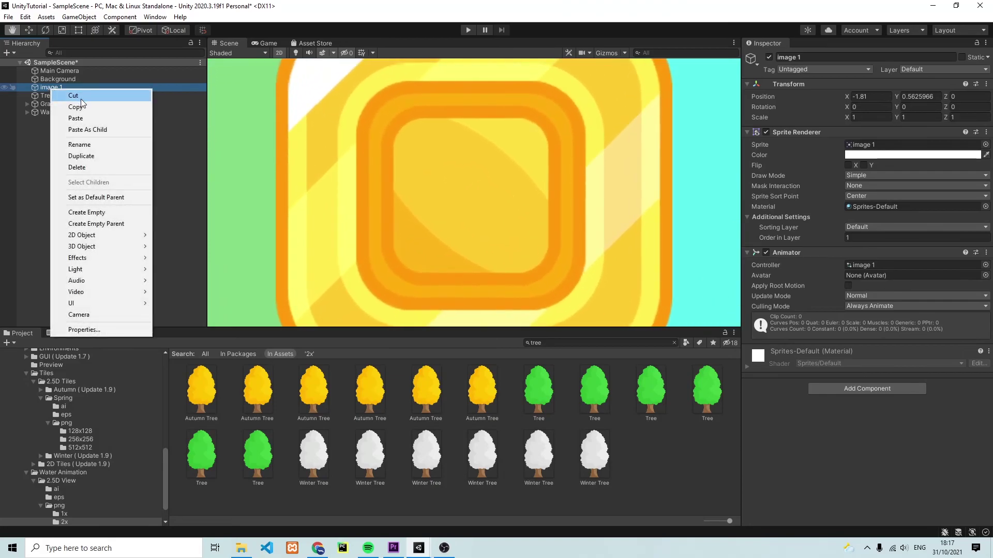
left_click(95, 144)
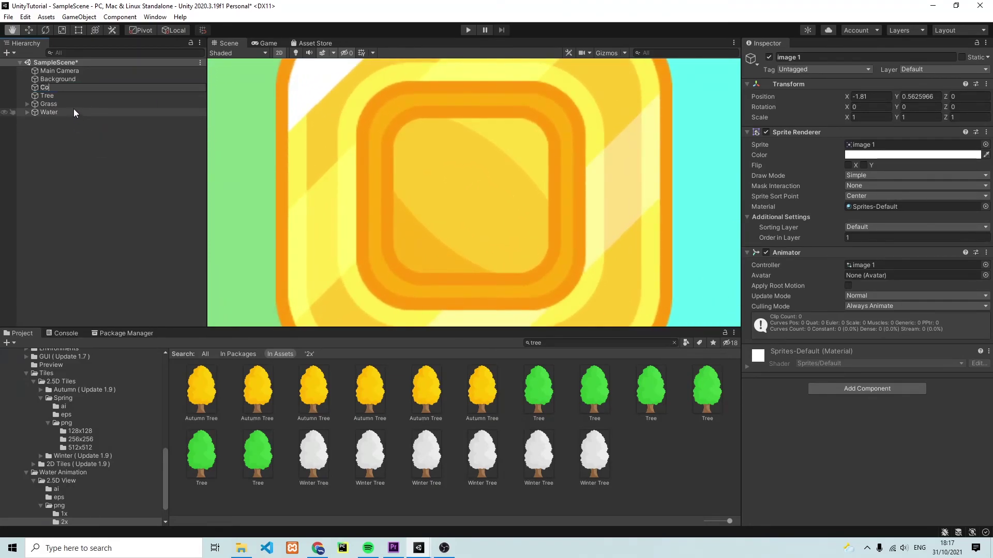
left_click(99, 145)
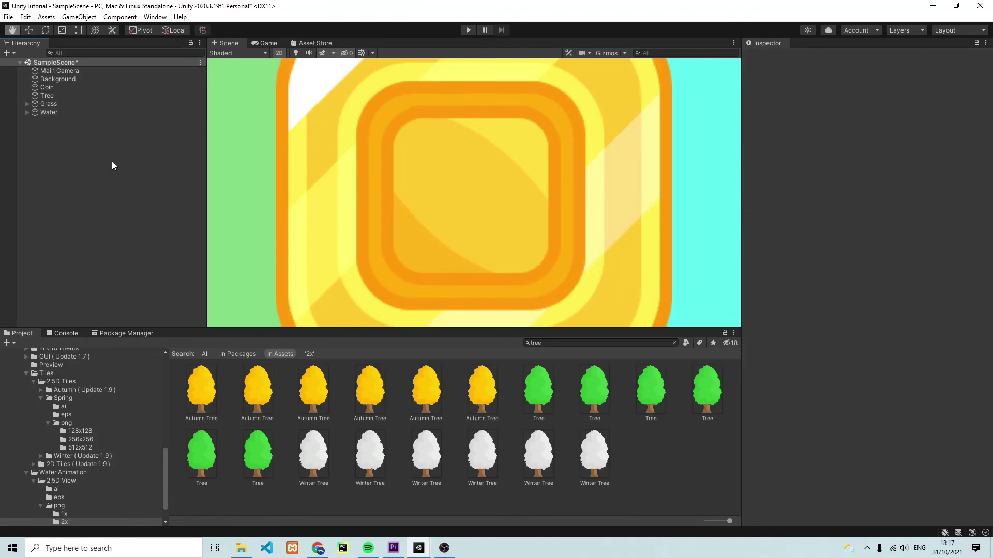
scroll(432, 215, "down", 10)
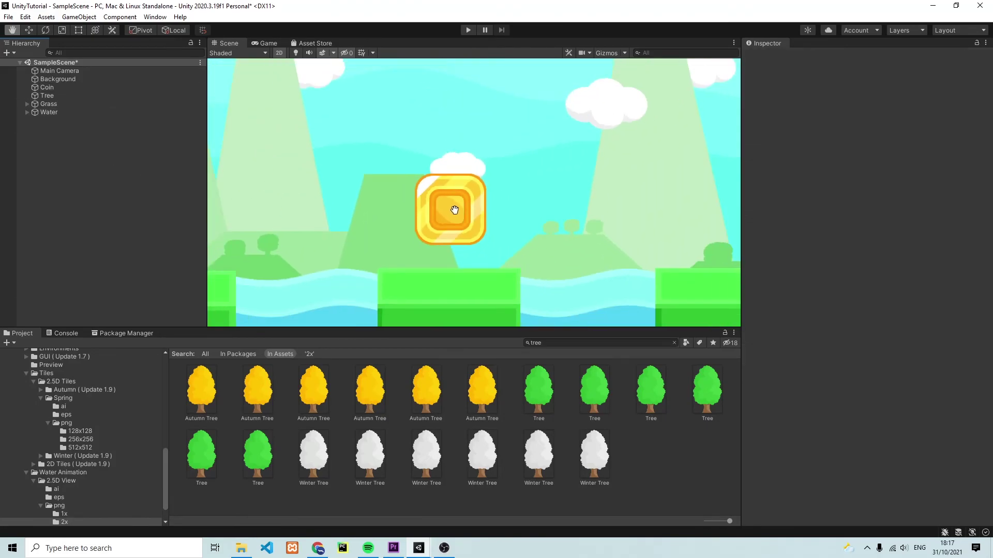
scroll(453, 207, "down", 2)
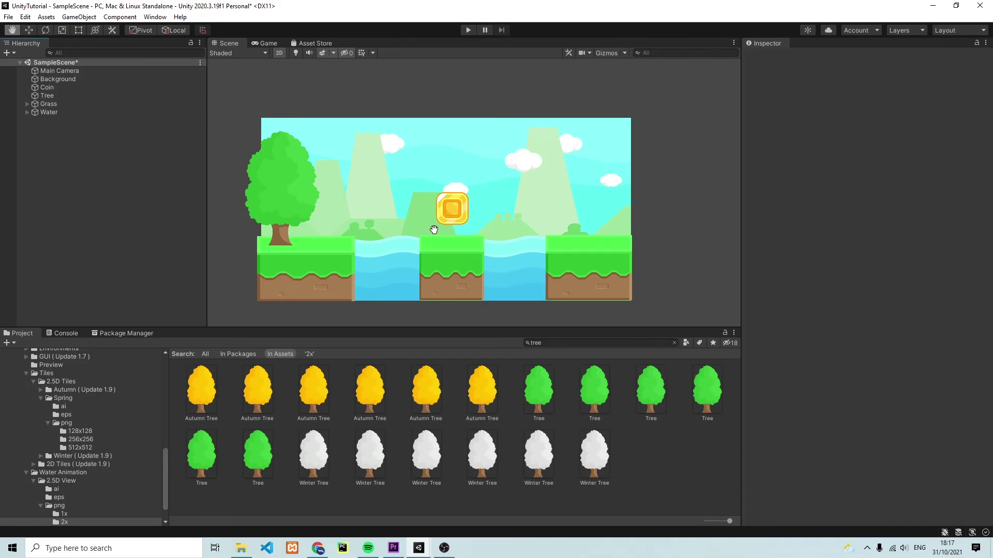